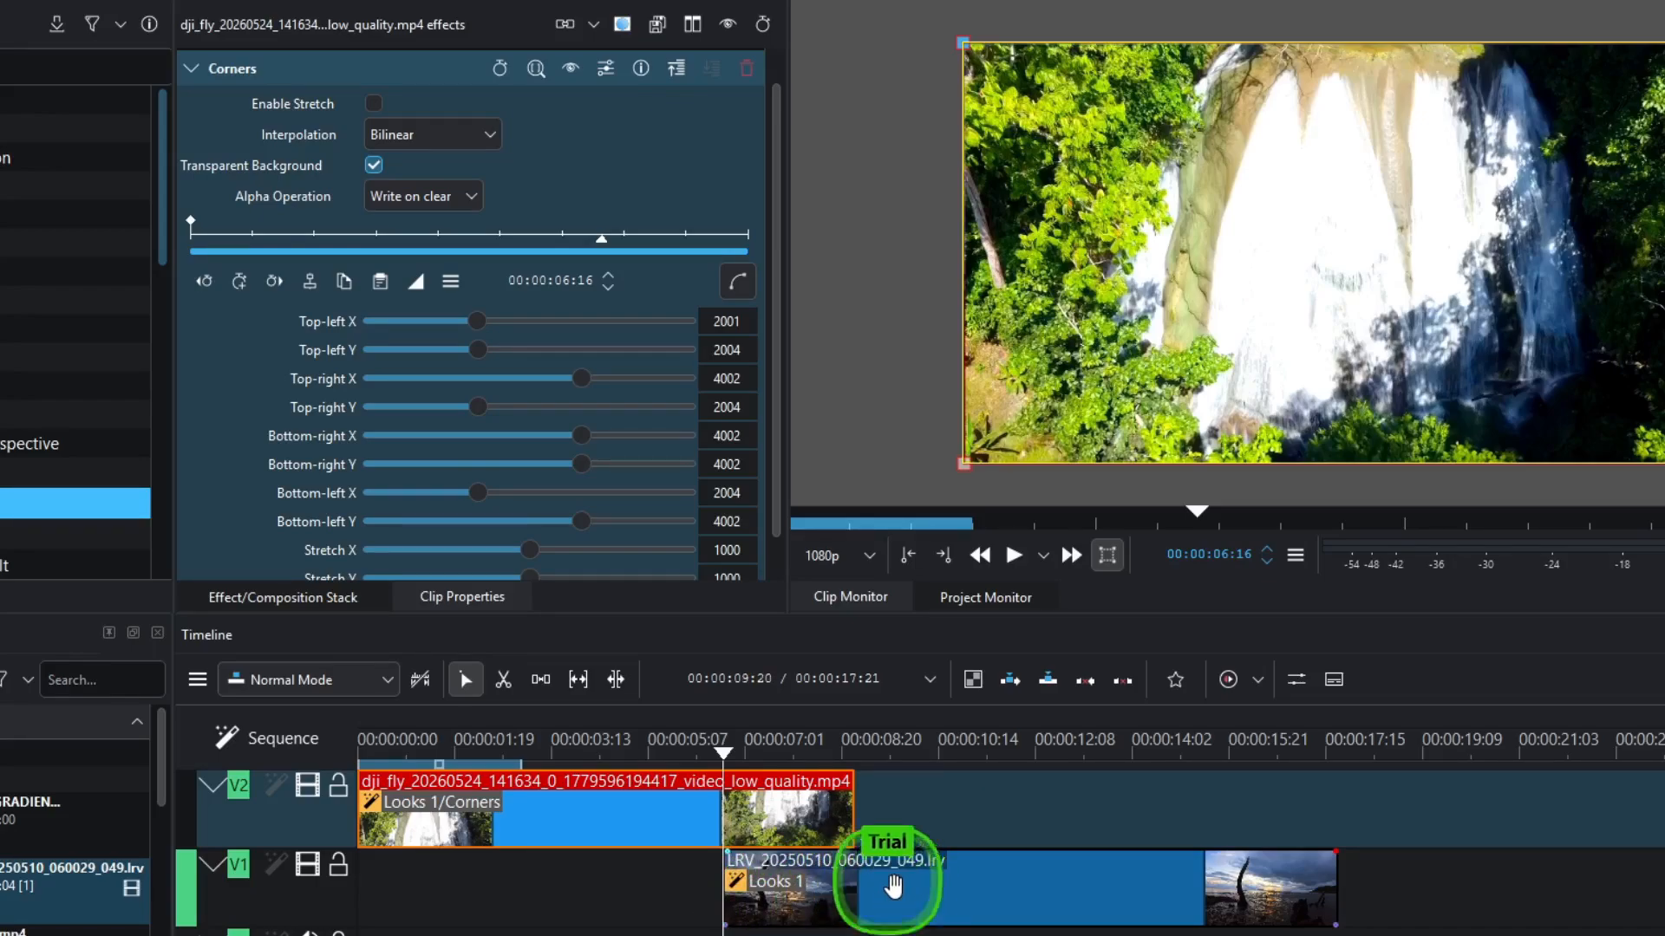
- Add Corners keyframes on the waterfall clip, the second at 00:00:08:05
{"action": "left_click", "coordinate": [240, 281]}
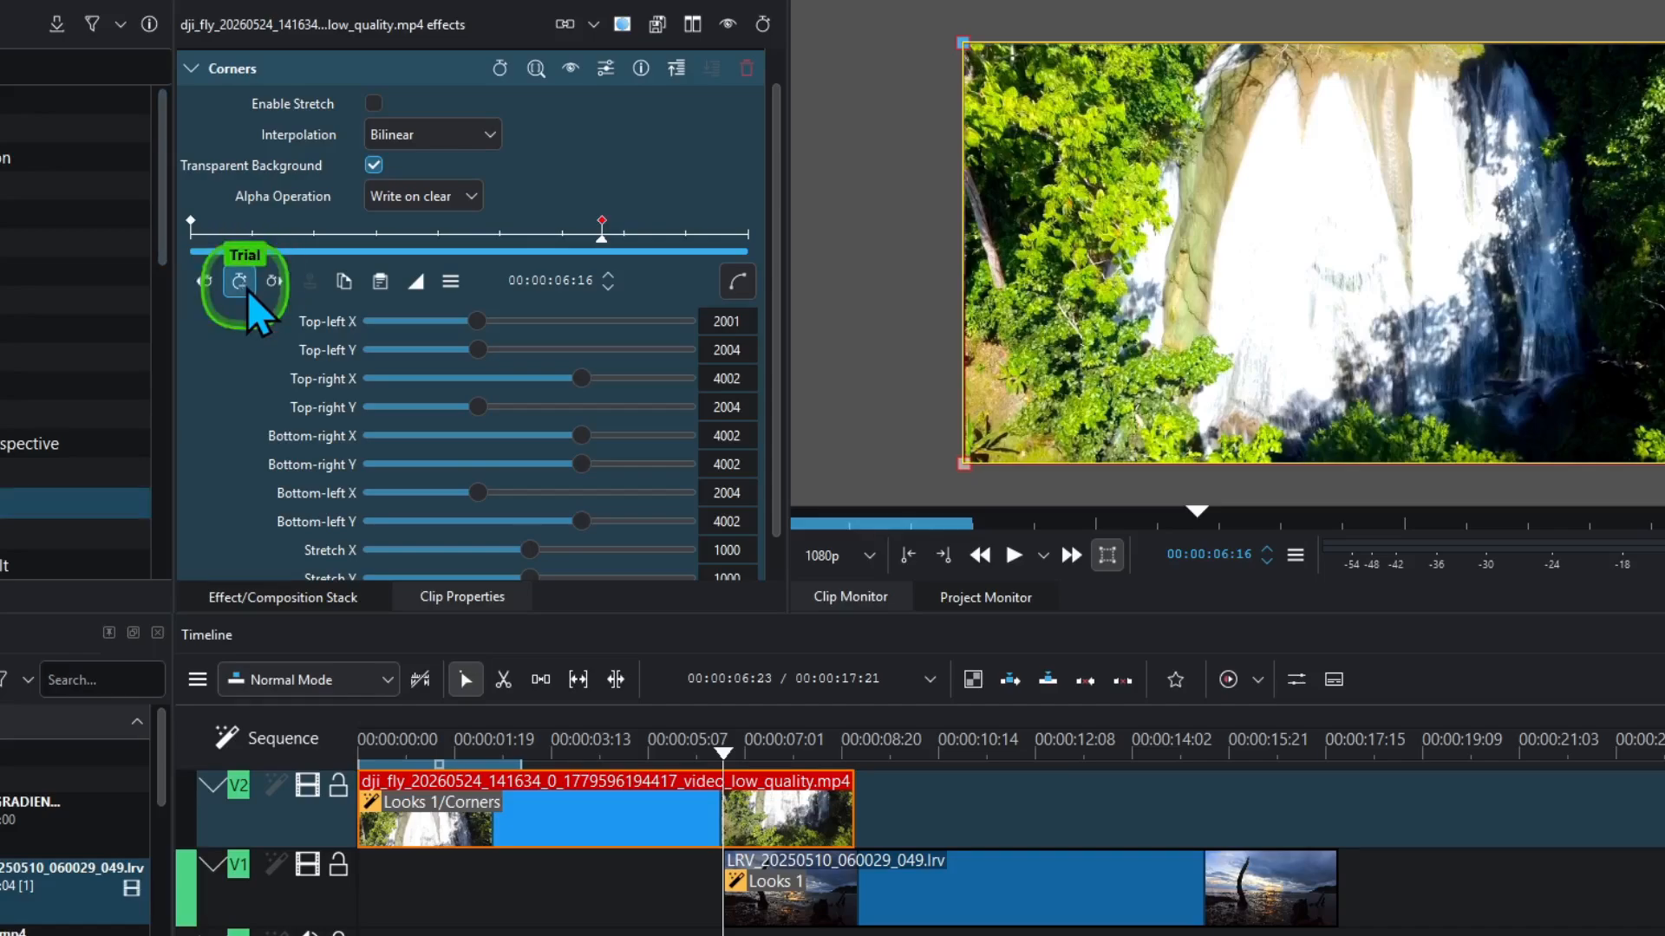
{"action": "left_click", "coordinate": [730, 757]}
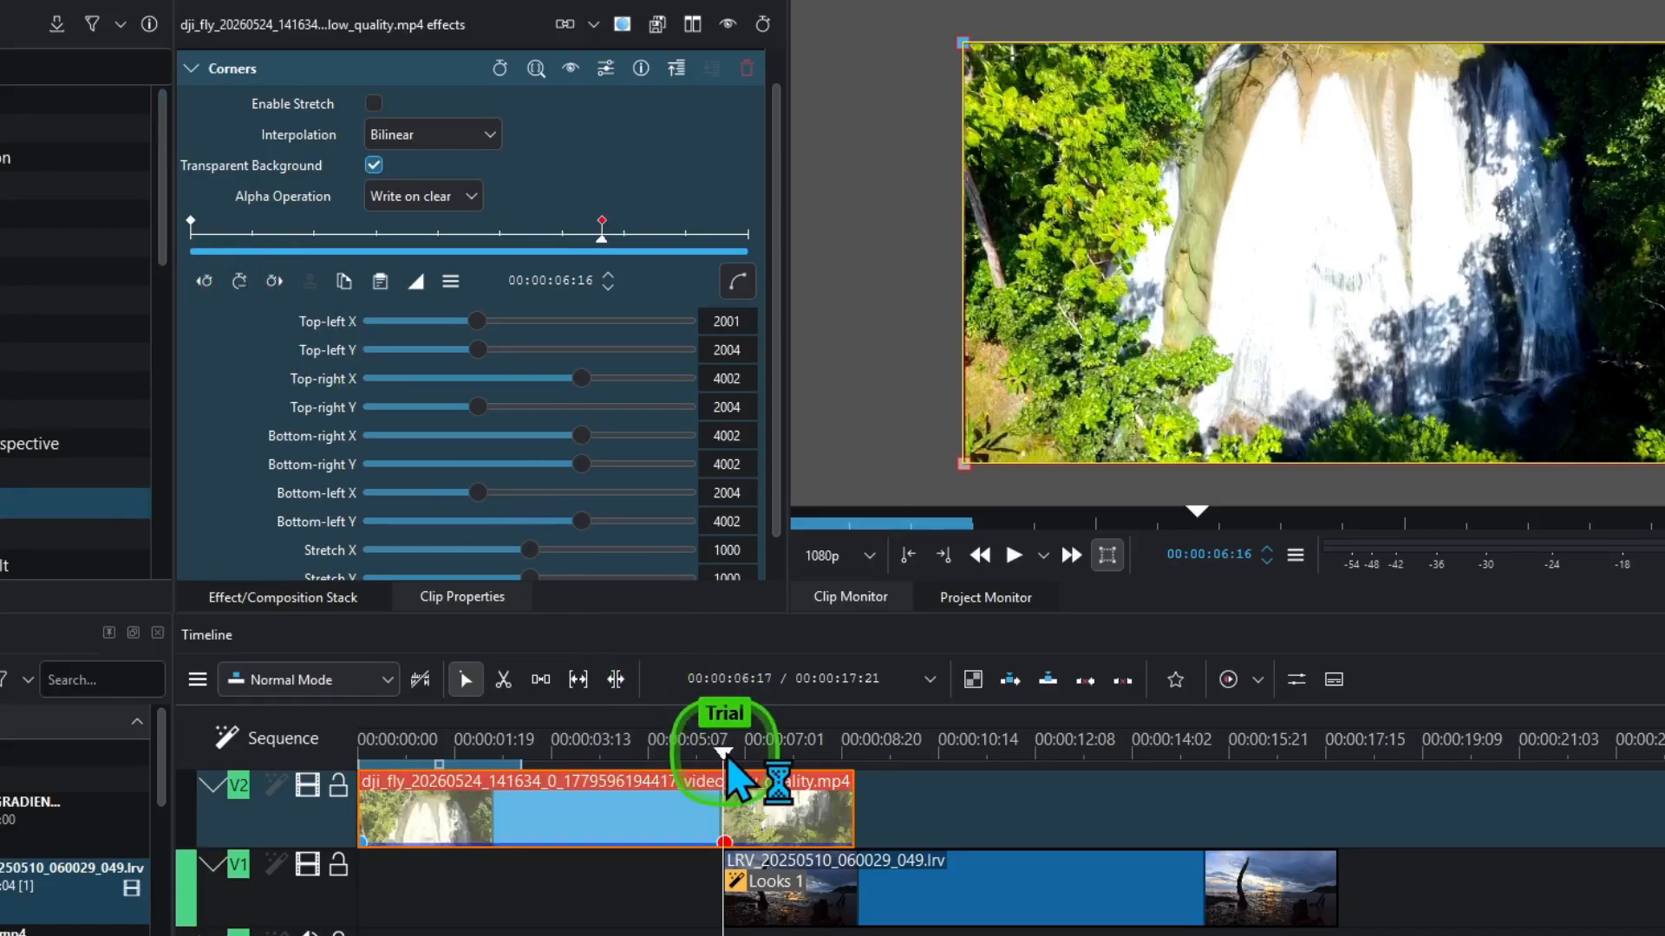
{"action": "left_click_drag", "start_coordinate": [728, 758], "coordinate": [805, 775]}
{"action": "left_click", "coordinate": [240, 281]}
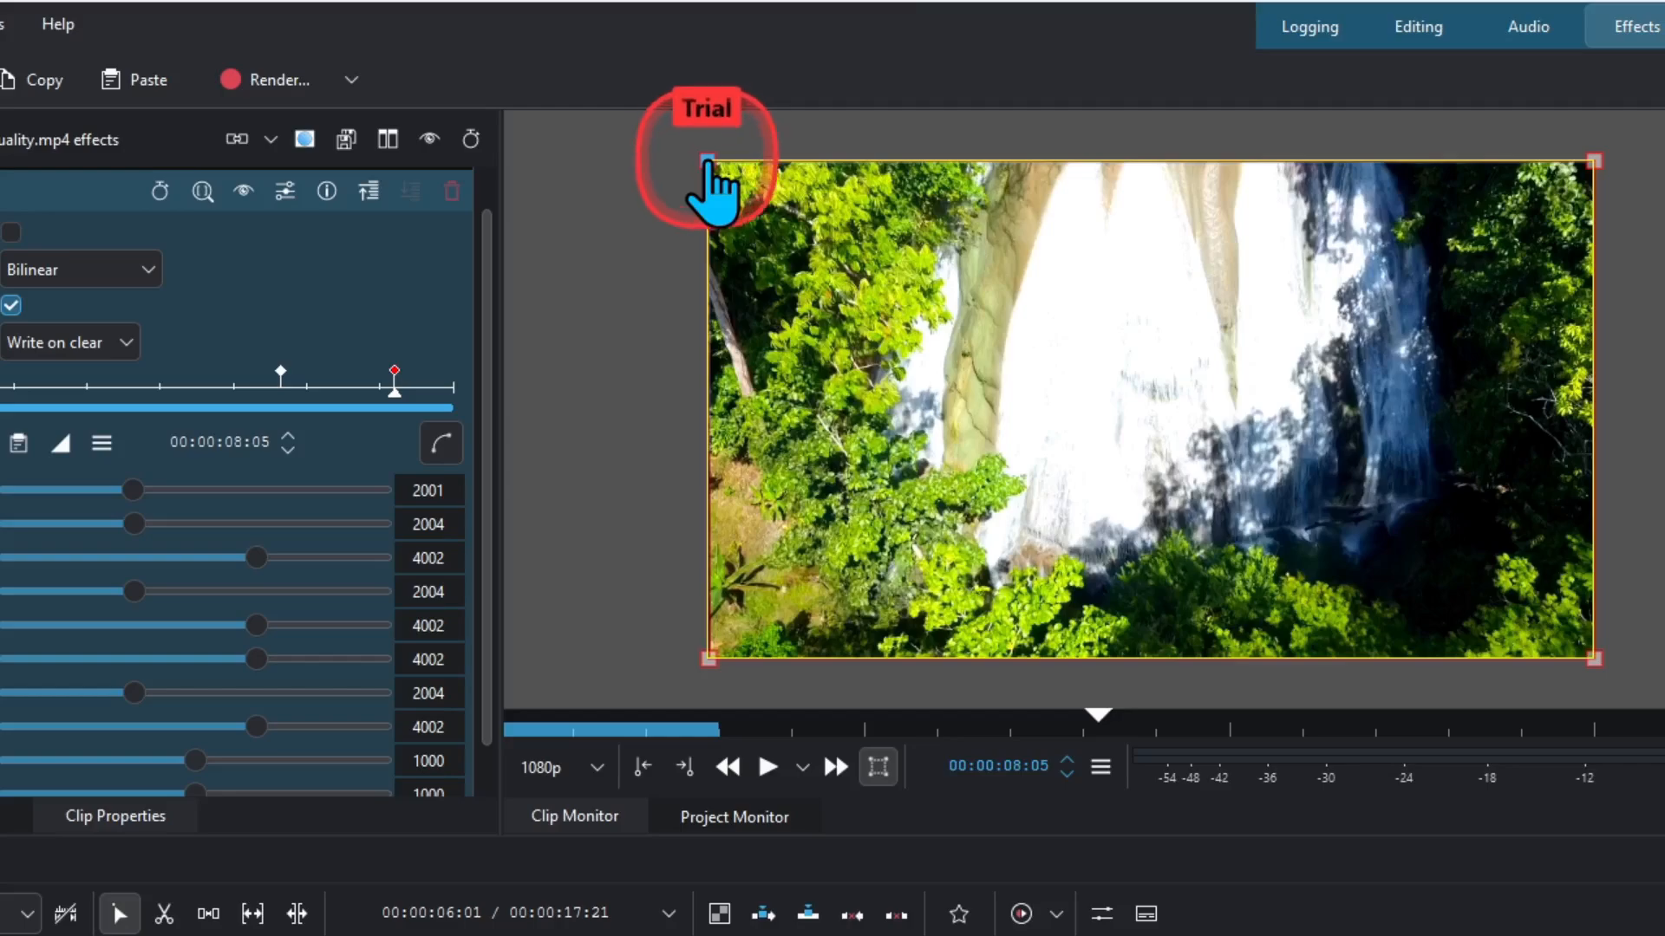
- Fold the waterfall's top-left and bottom-left corners inward to peel it diagonally
{"action": "left_click_drag", "start_coordinate": [737, 155], "coordinate": [885, 388]}
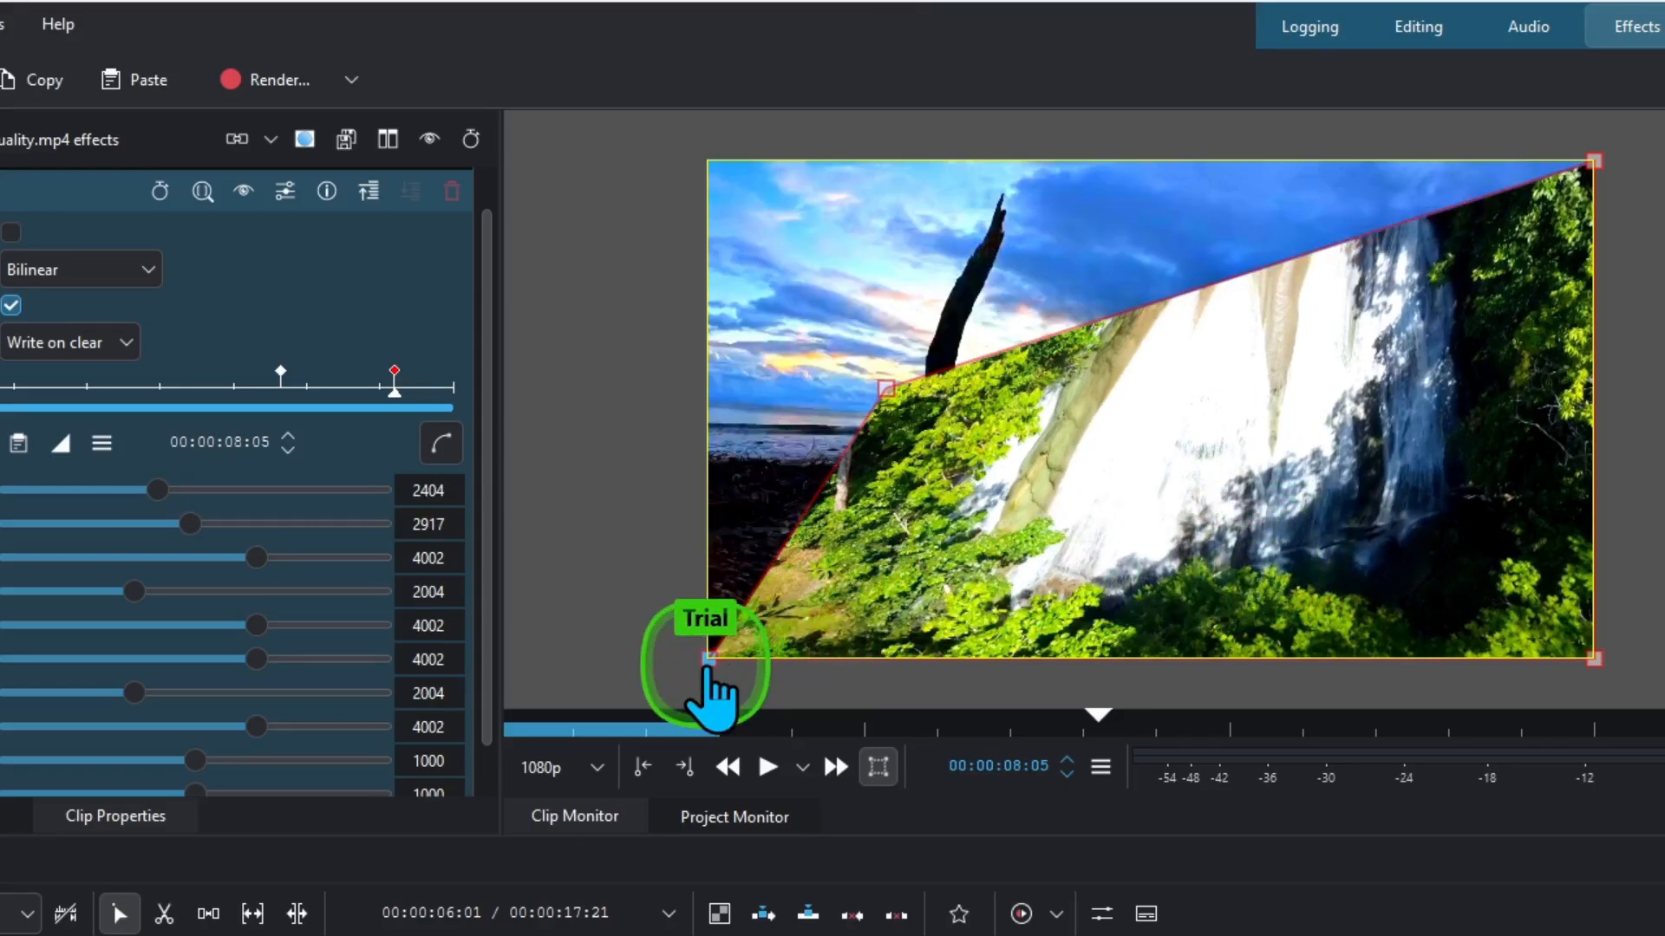
{"action": "left_click_drag", "start_coordinate": [708, 661], "coordinate": [767, 692]}
{"action": "left_click_drag", "start_coordinate": [885, 388], "coordinate": [971, 441]}
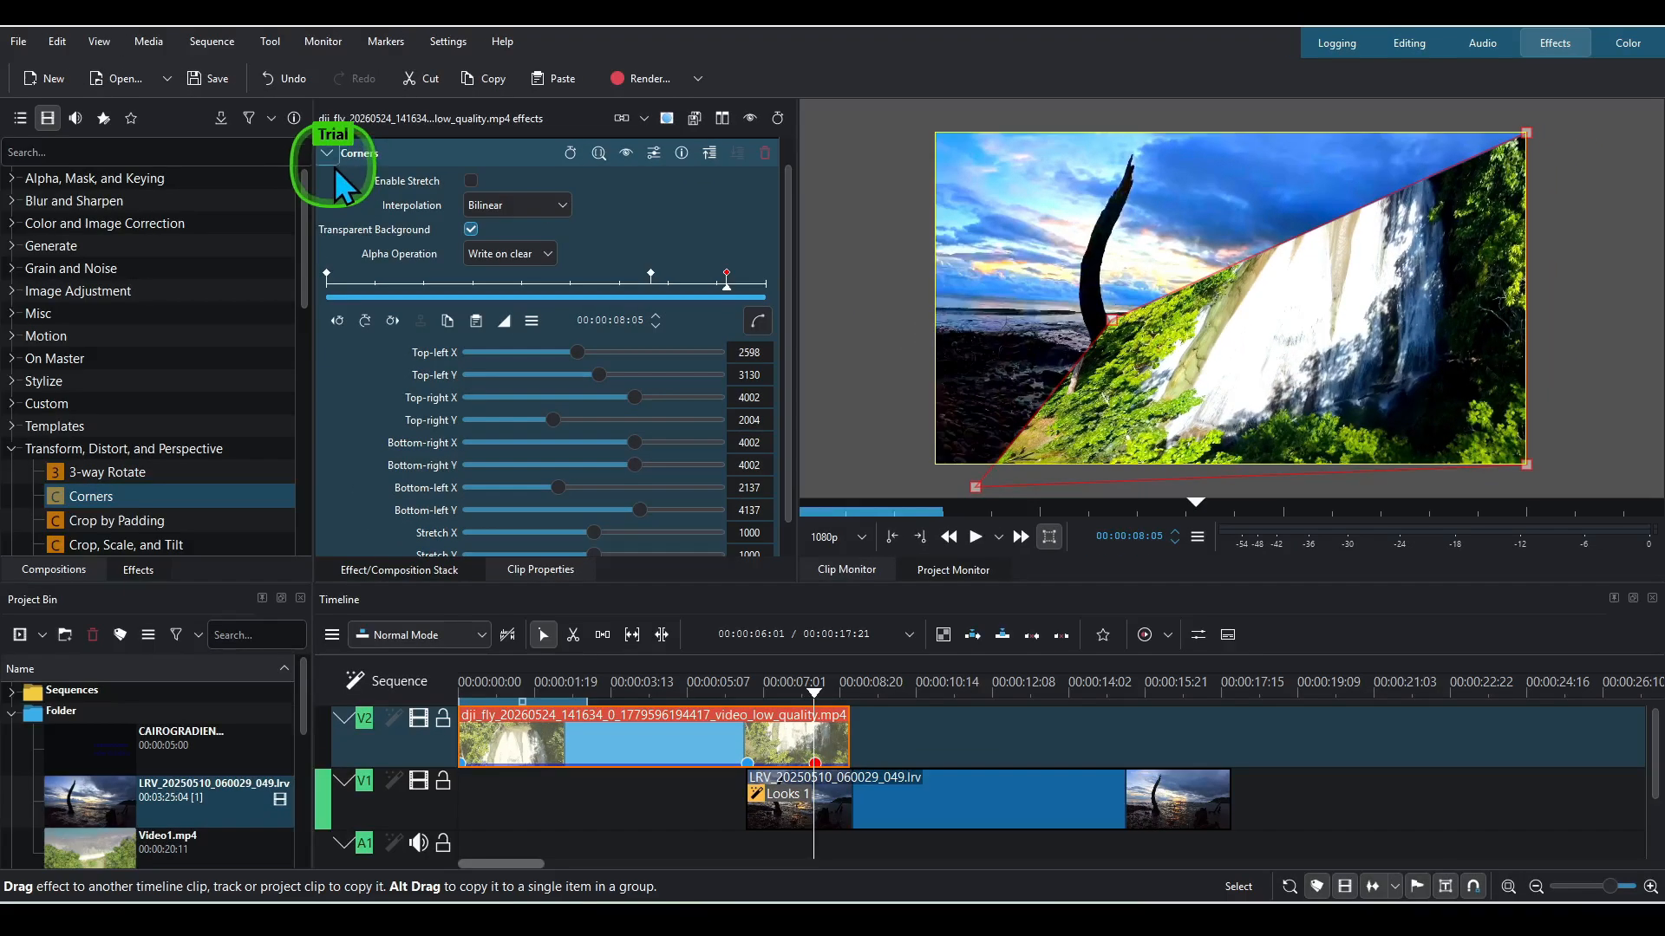
- Add the Transform effect to the waterfall clip
{"action": "left_click", "coordinate": [335, 159]}
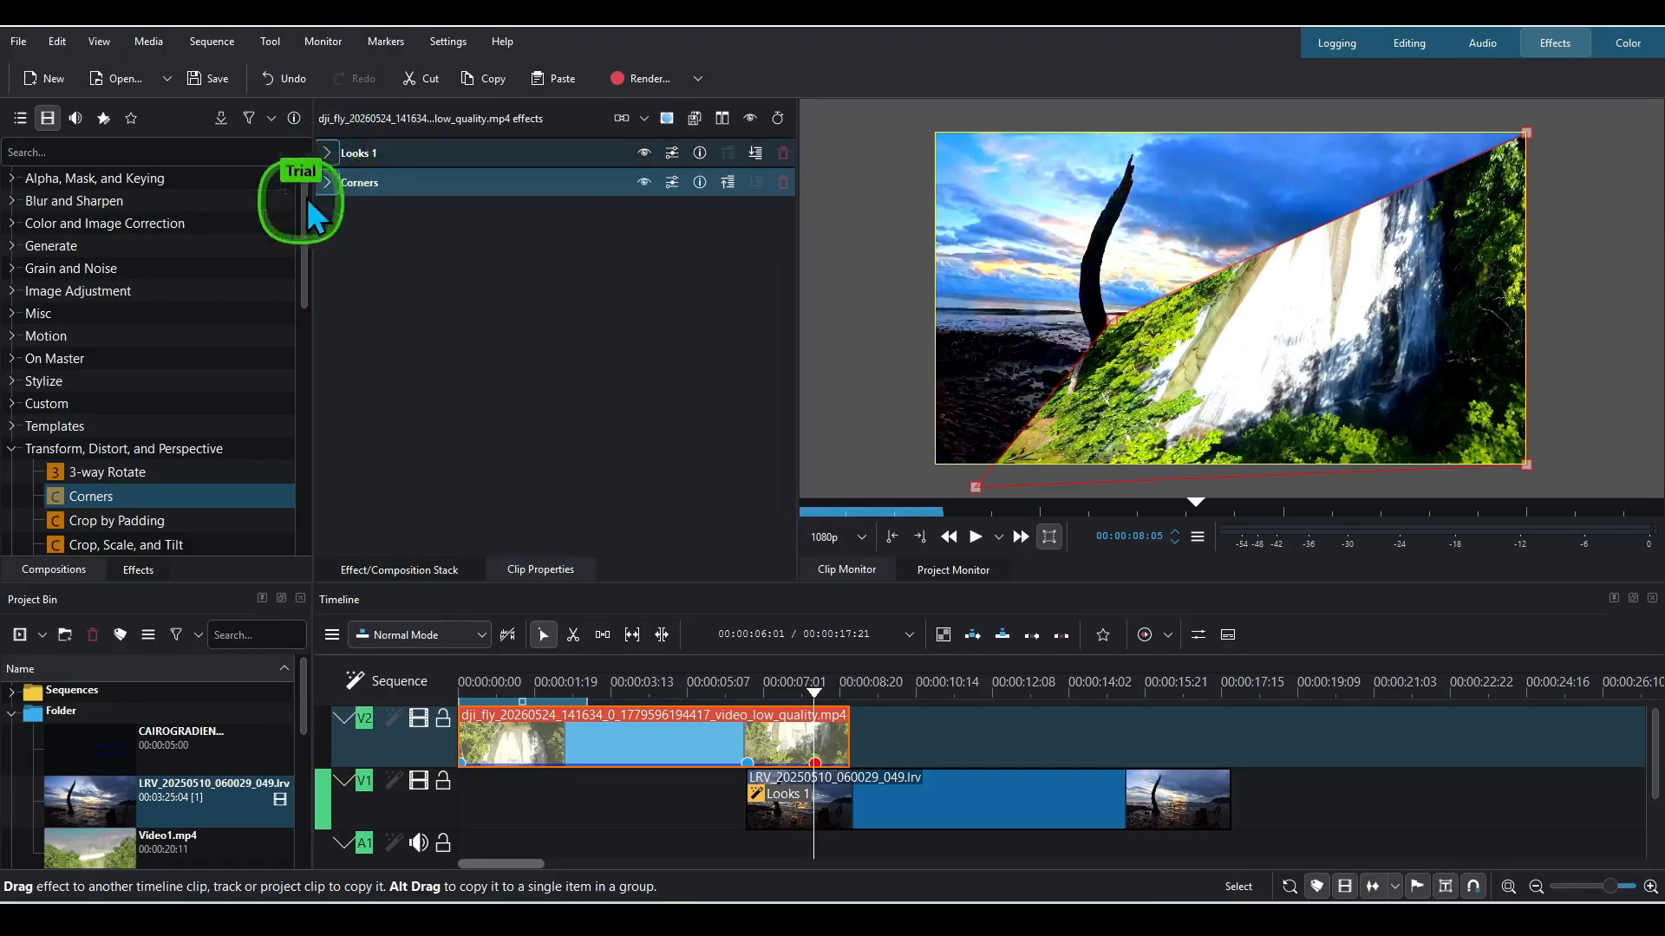
{"action": "scroll", "coordinate": [189, 460], "scroll_direction": "down", "scroll_amount": 7}
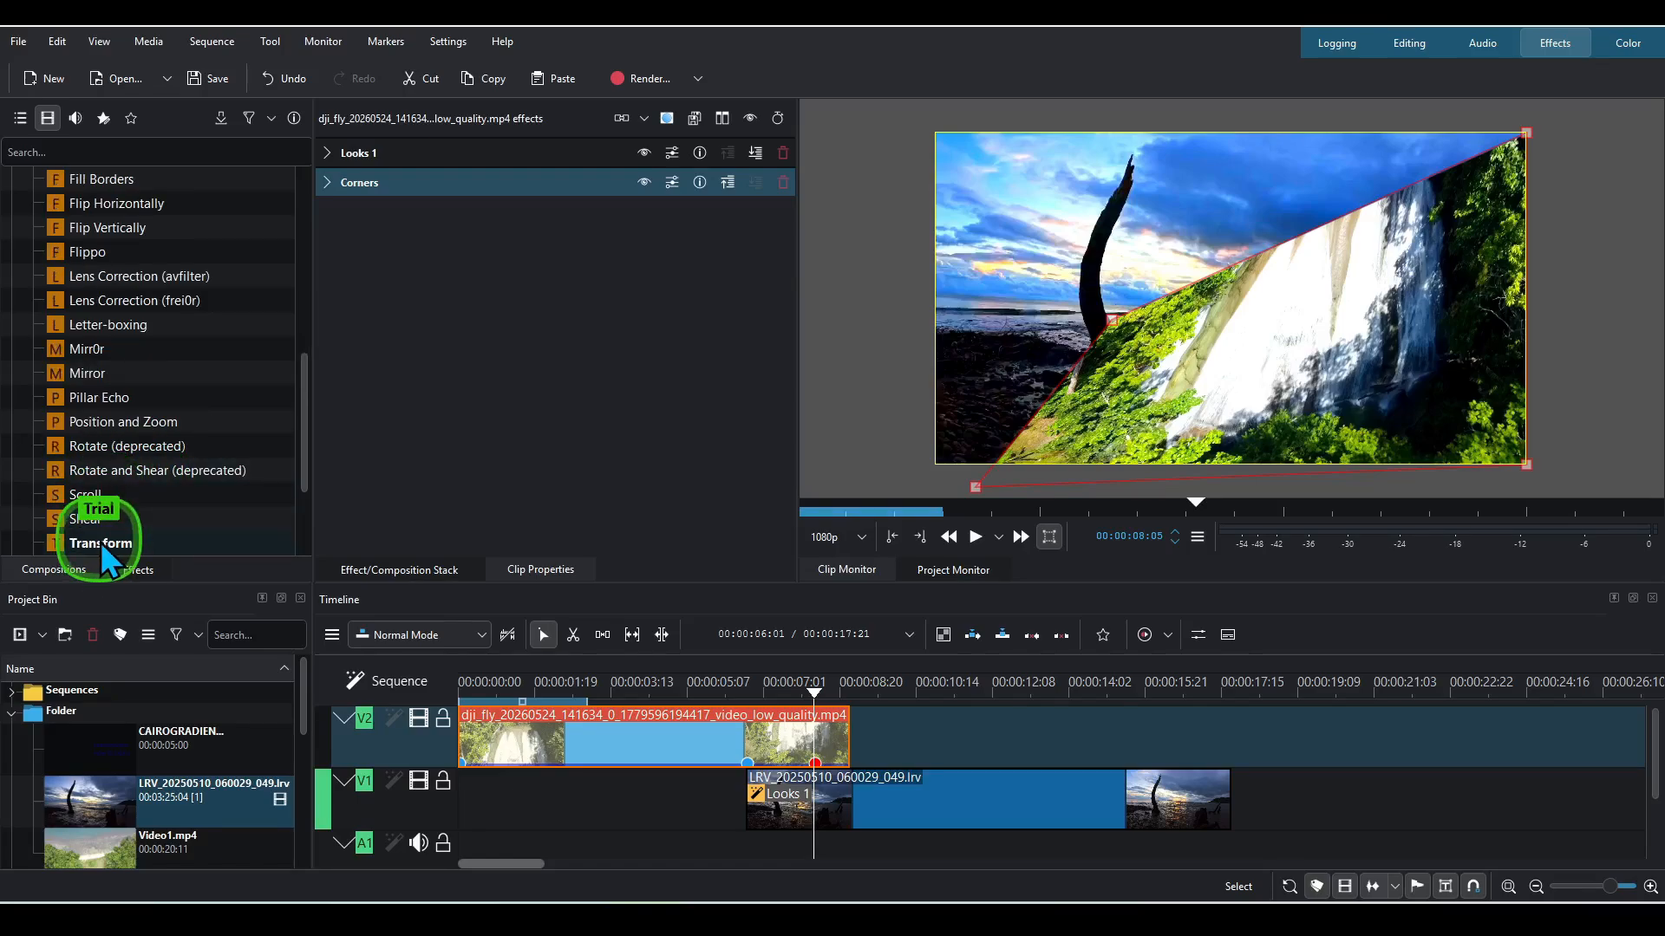
{"action": "left_click_drag", "start_coordinate": [101, 543], "coordinate": [372, 455]}
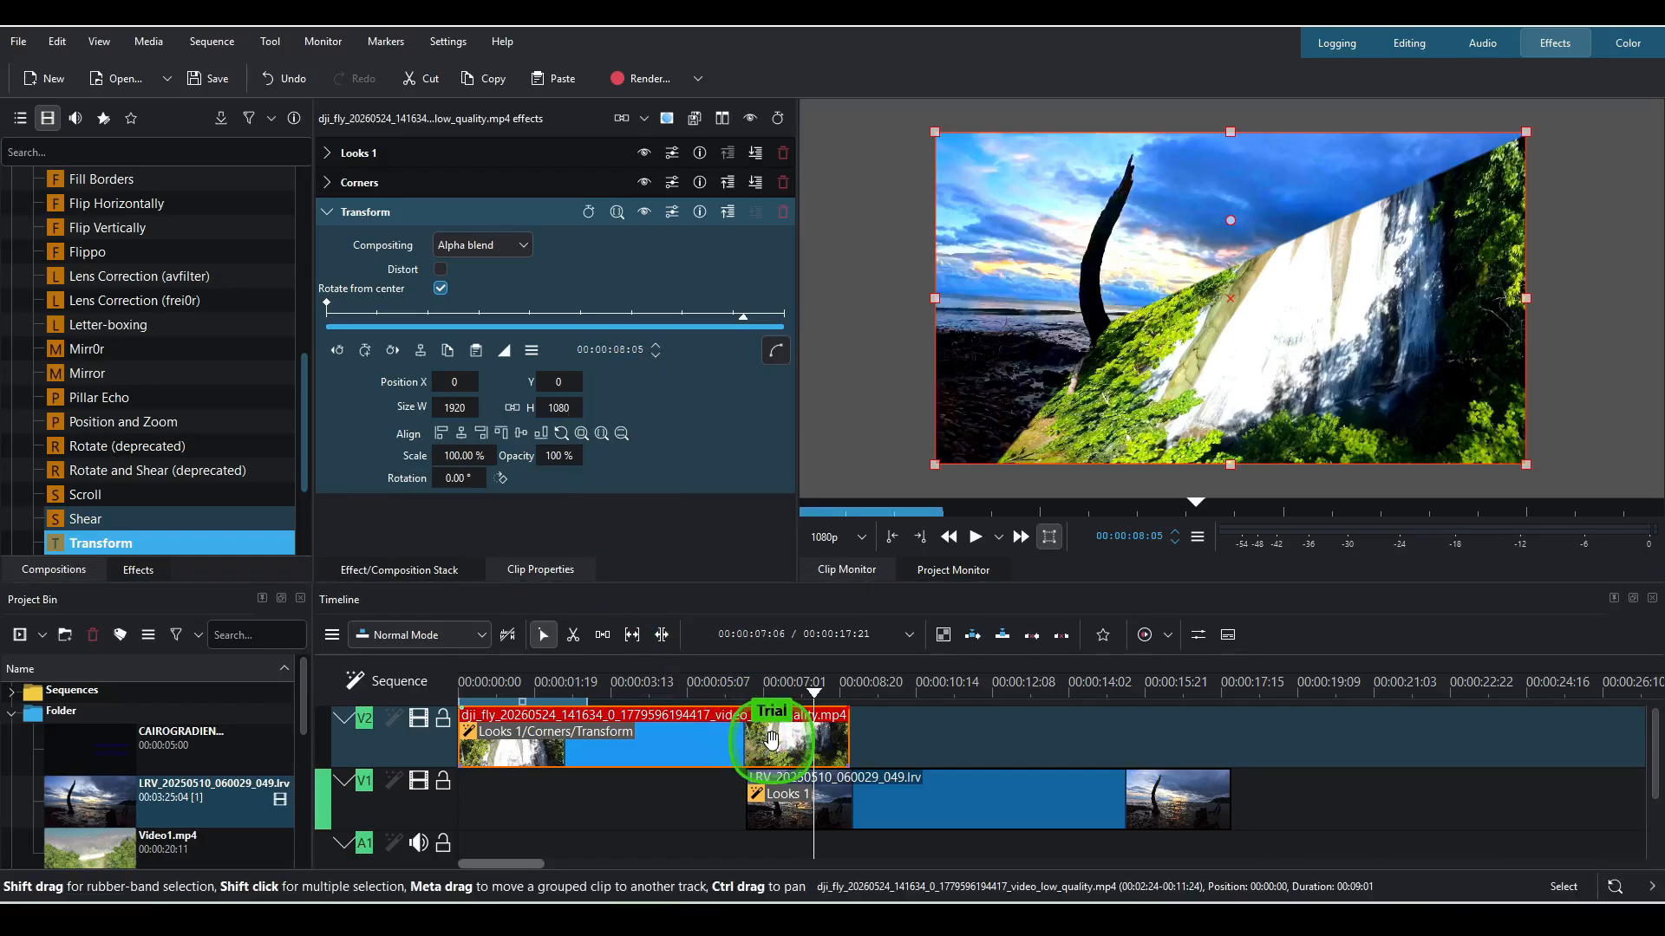
- Add Transform keyframes at 00:00:07:19 and 00:00:08:05
{"action": "left_click", "coordinate": [477, 185]}
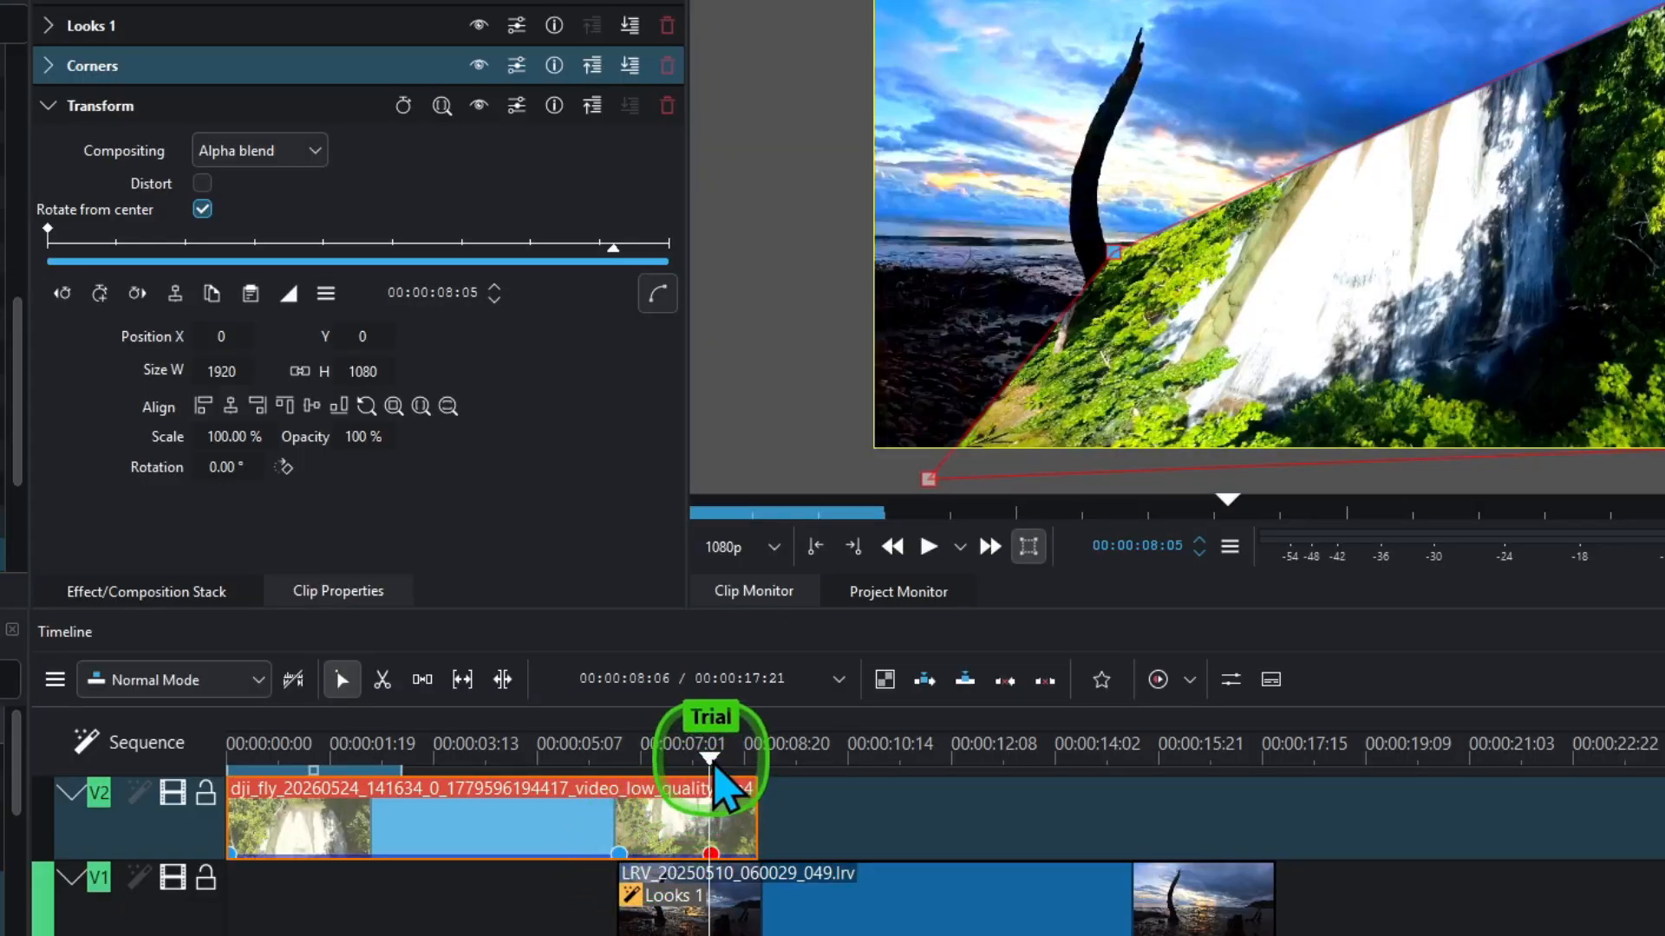
{"action": "left_click_drag", "start_coordinate": [714, 769], "coordinate": [684, 767]}
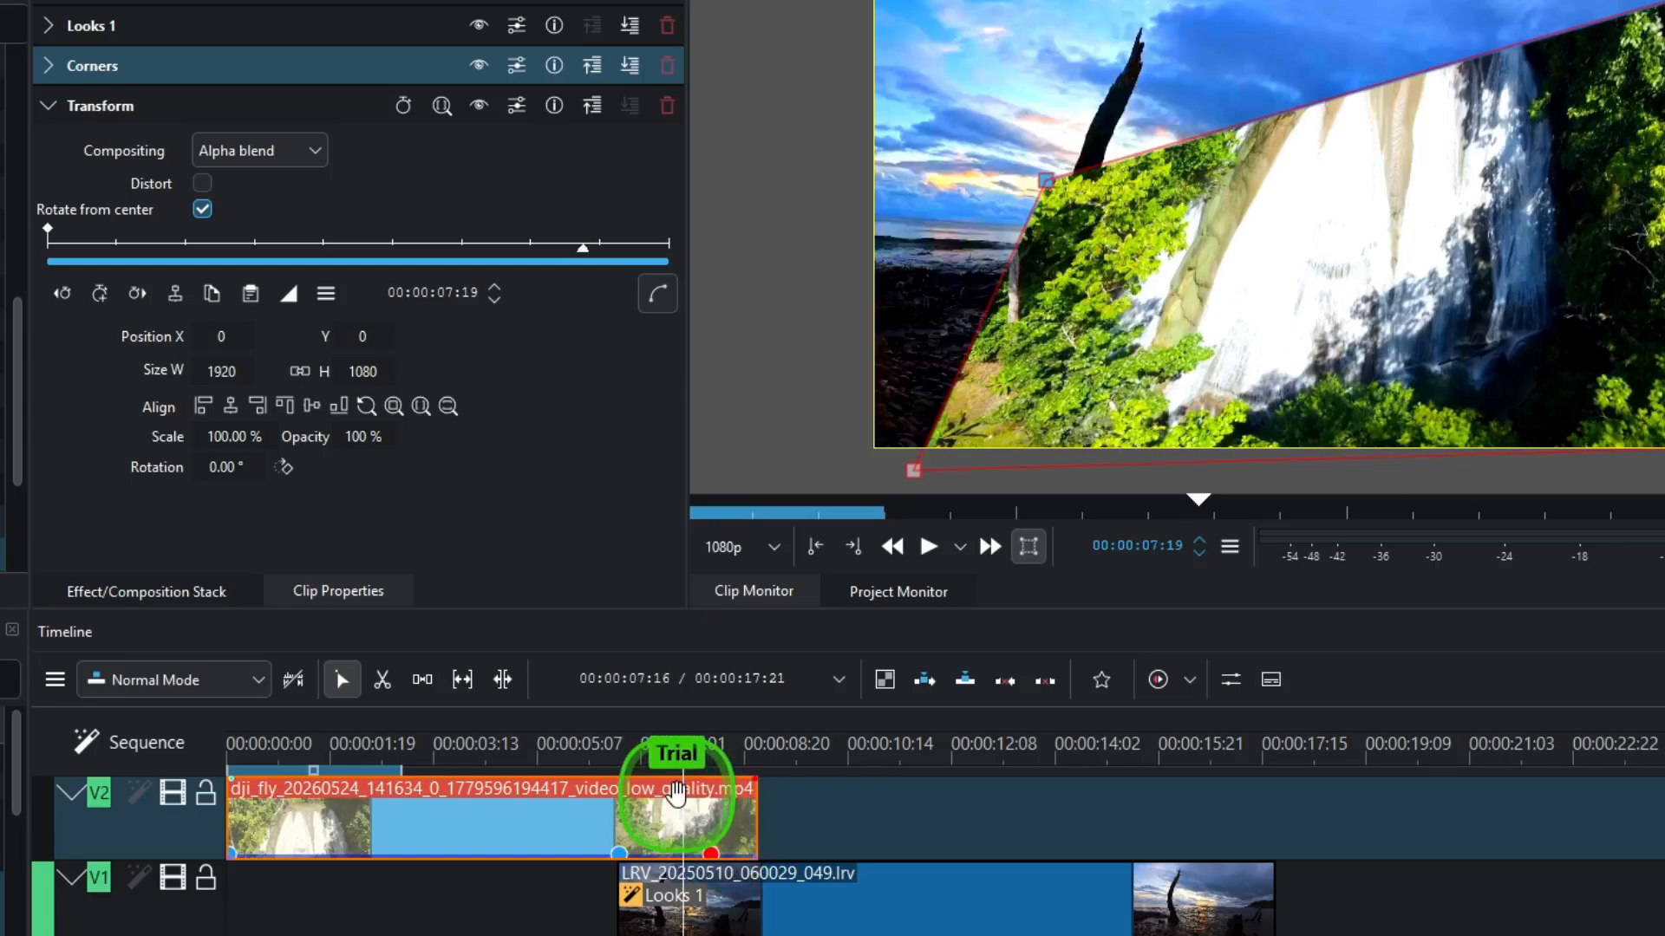
{"action": "left_click", "coordinate": [174, 102]}
{"action": "left_click", "coordinate": [101, 295]}
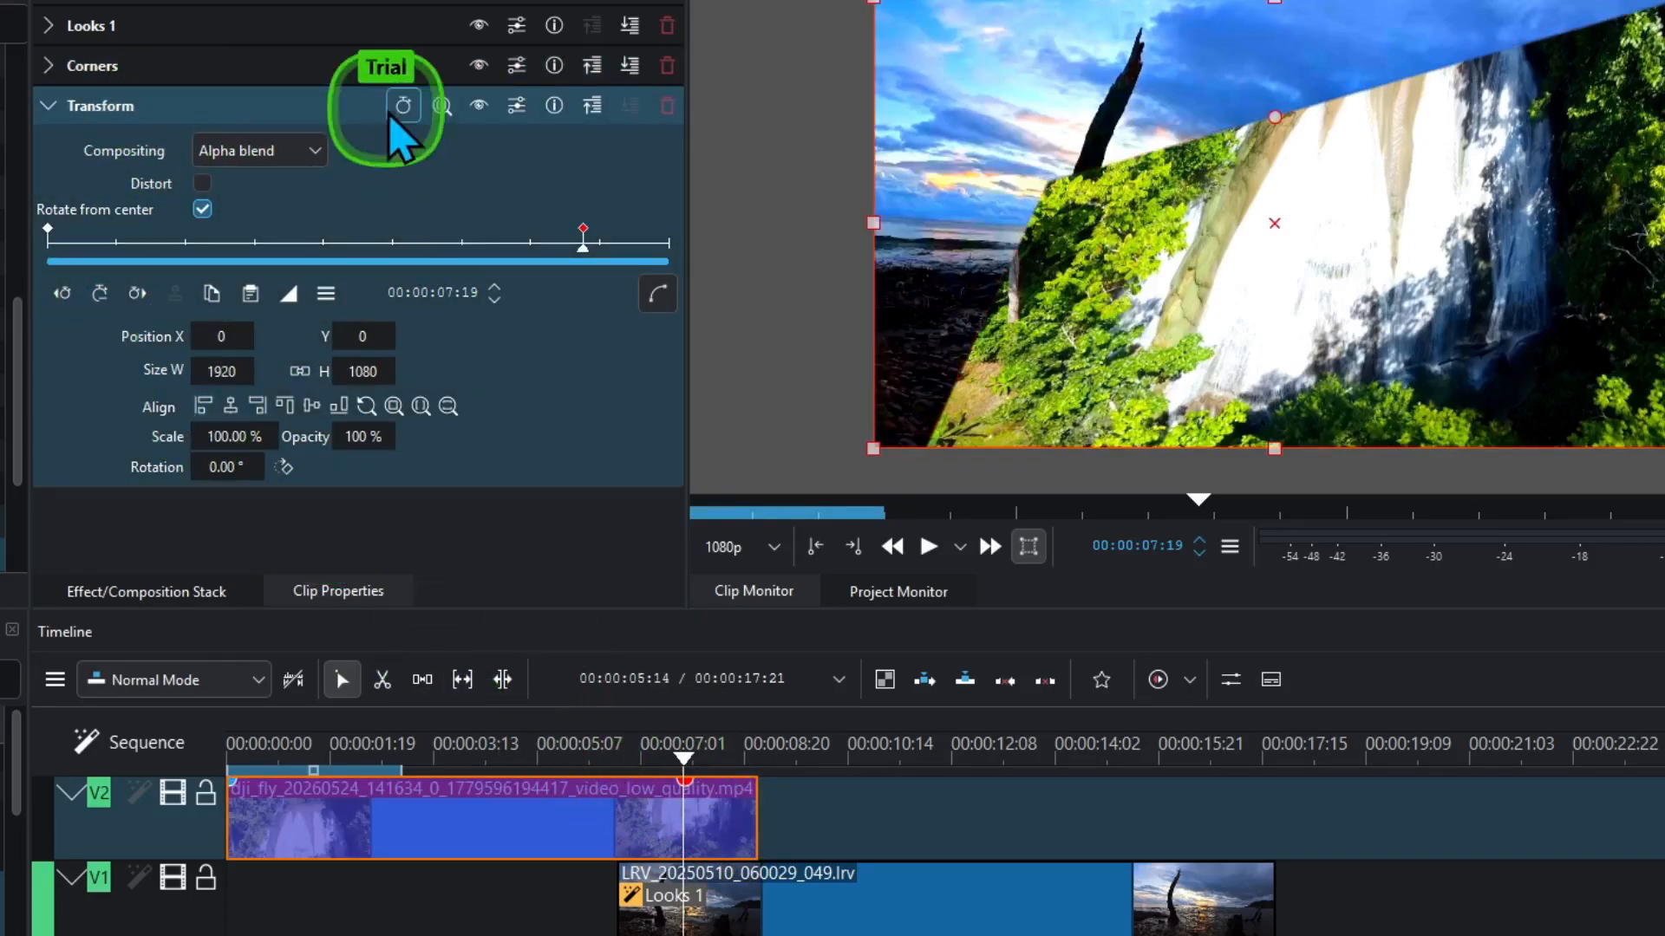
{"action": "left_click", "coordinate": [347, 67]}
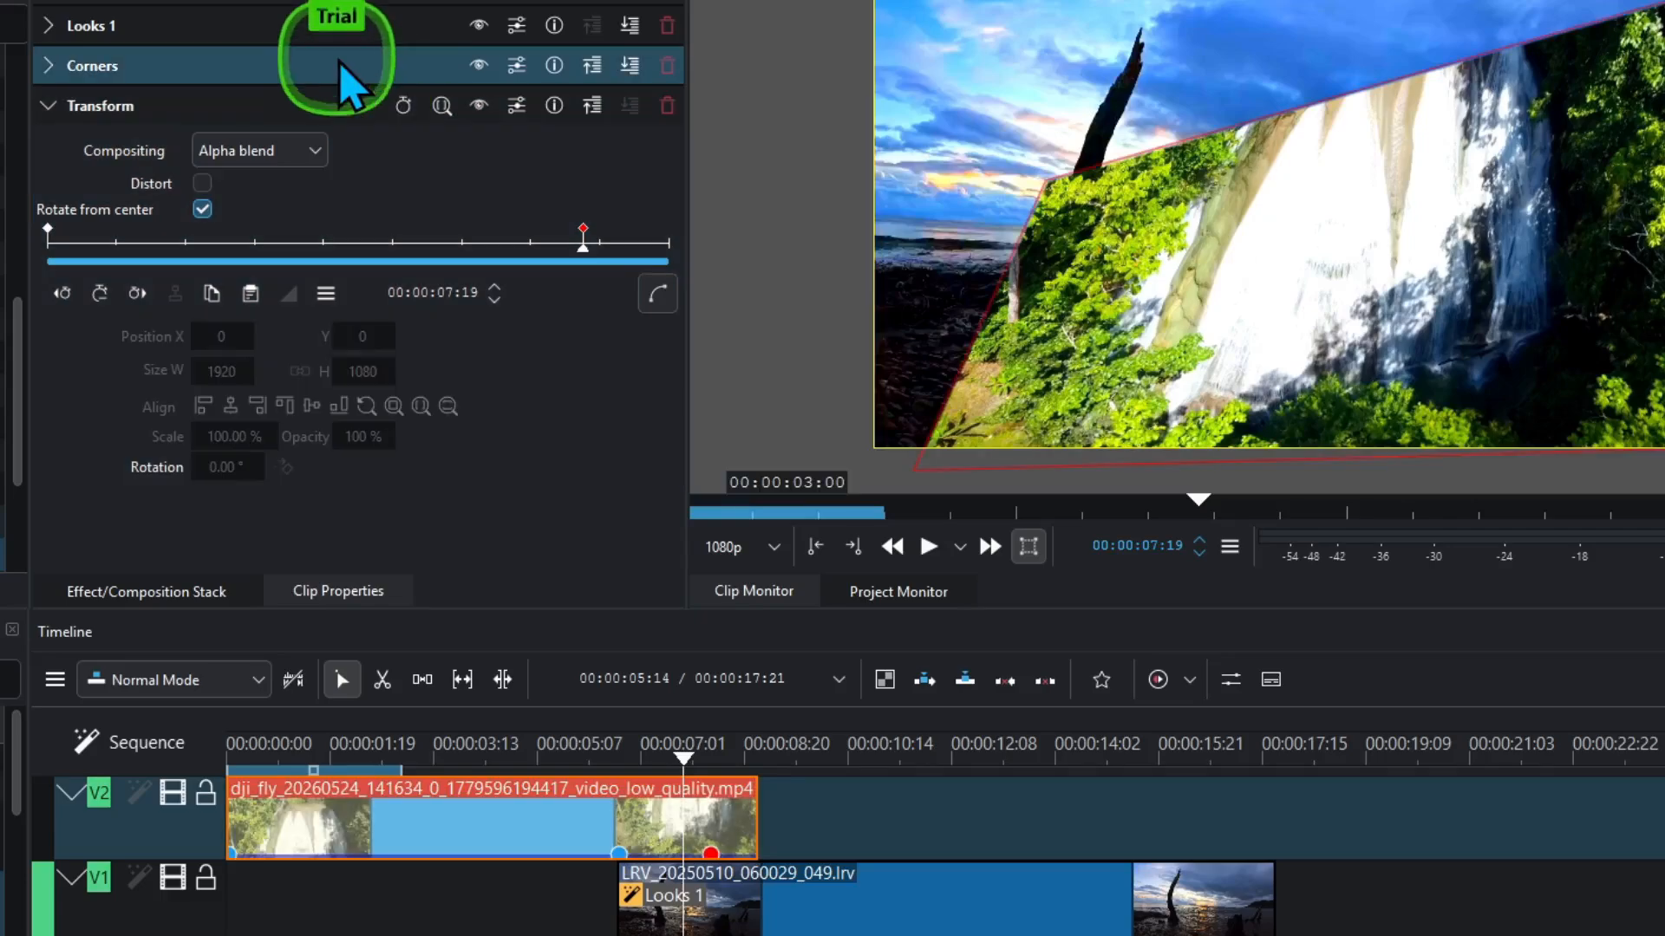
{"action": "left_click", "coordinate": [712, 856]}
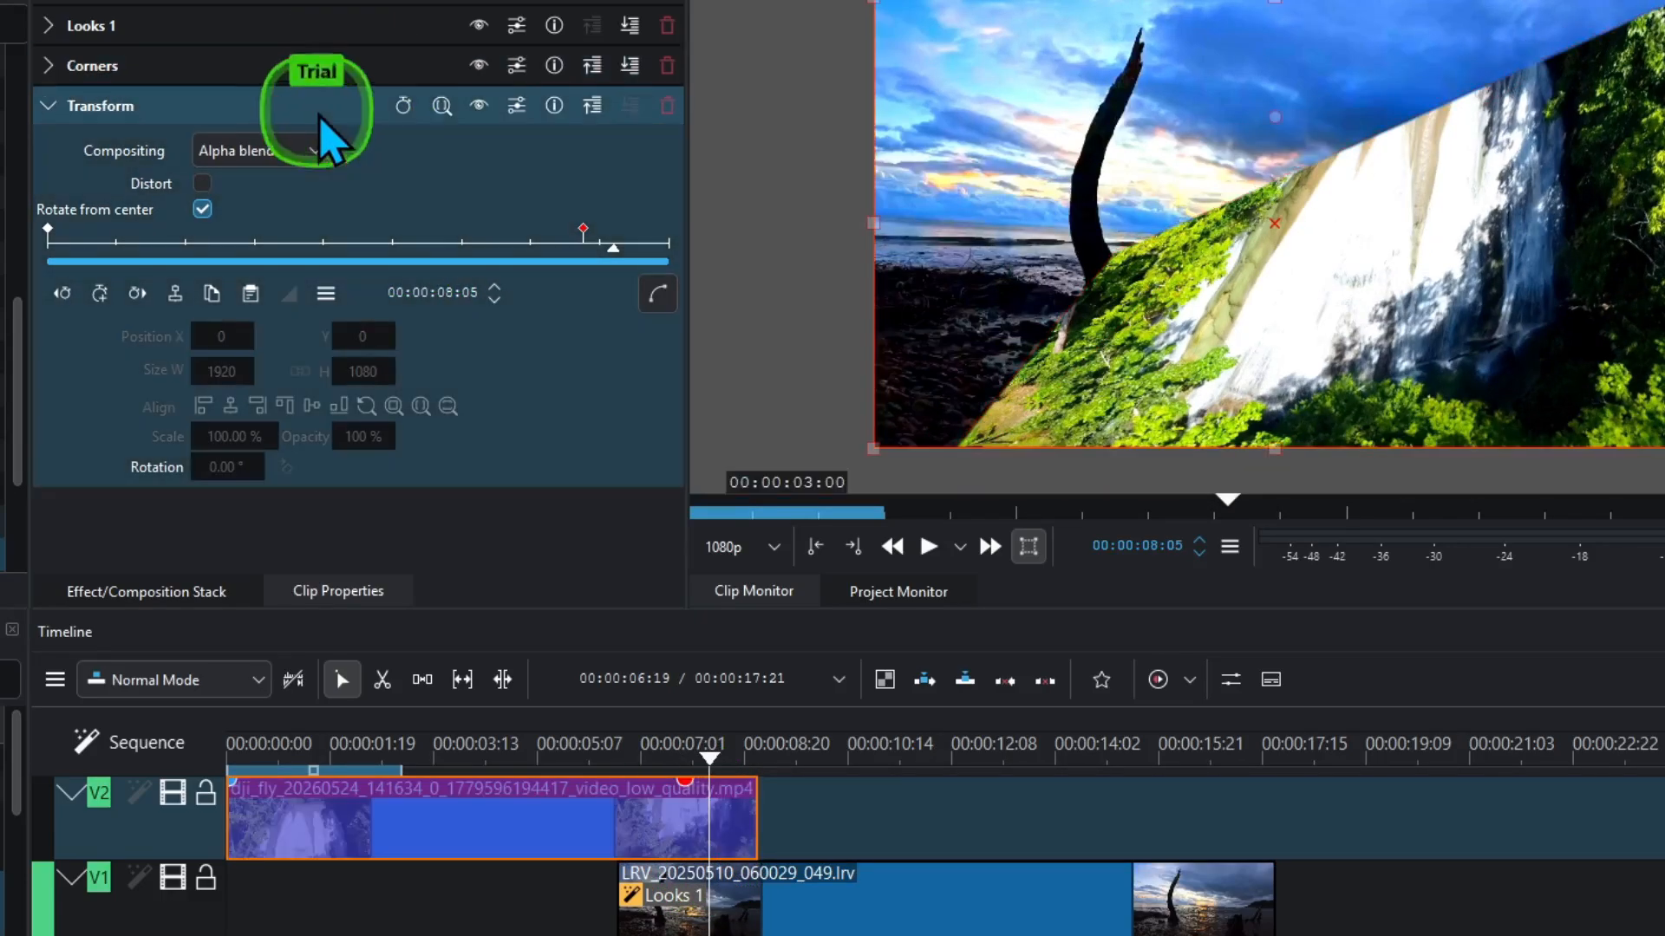
{"action": "left_click", "coordinate": [101, 295]}
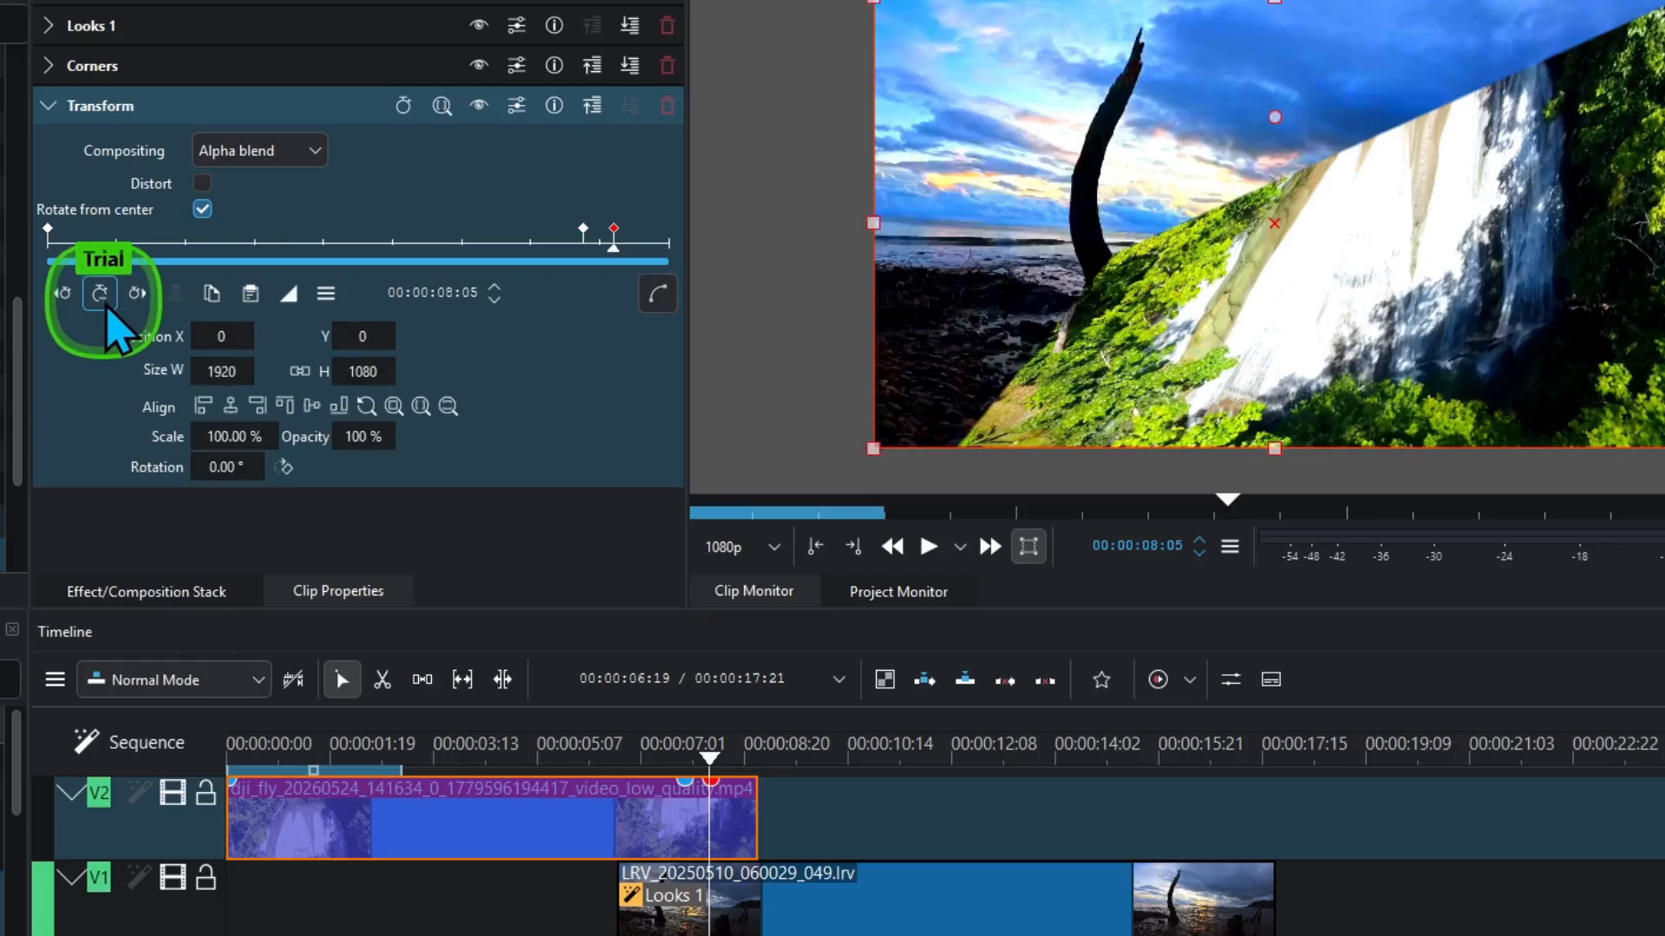
- At 00:00:08:05, set Transform Position X to 1036 and Y to 856
{"action": "left_click", "coordinate": [208, 336]}
{"action": "left_click_drag", "start_coordinate": [208, 335], "coordinate": [416, 334]}
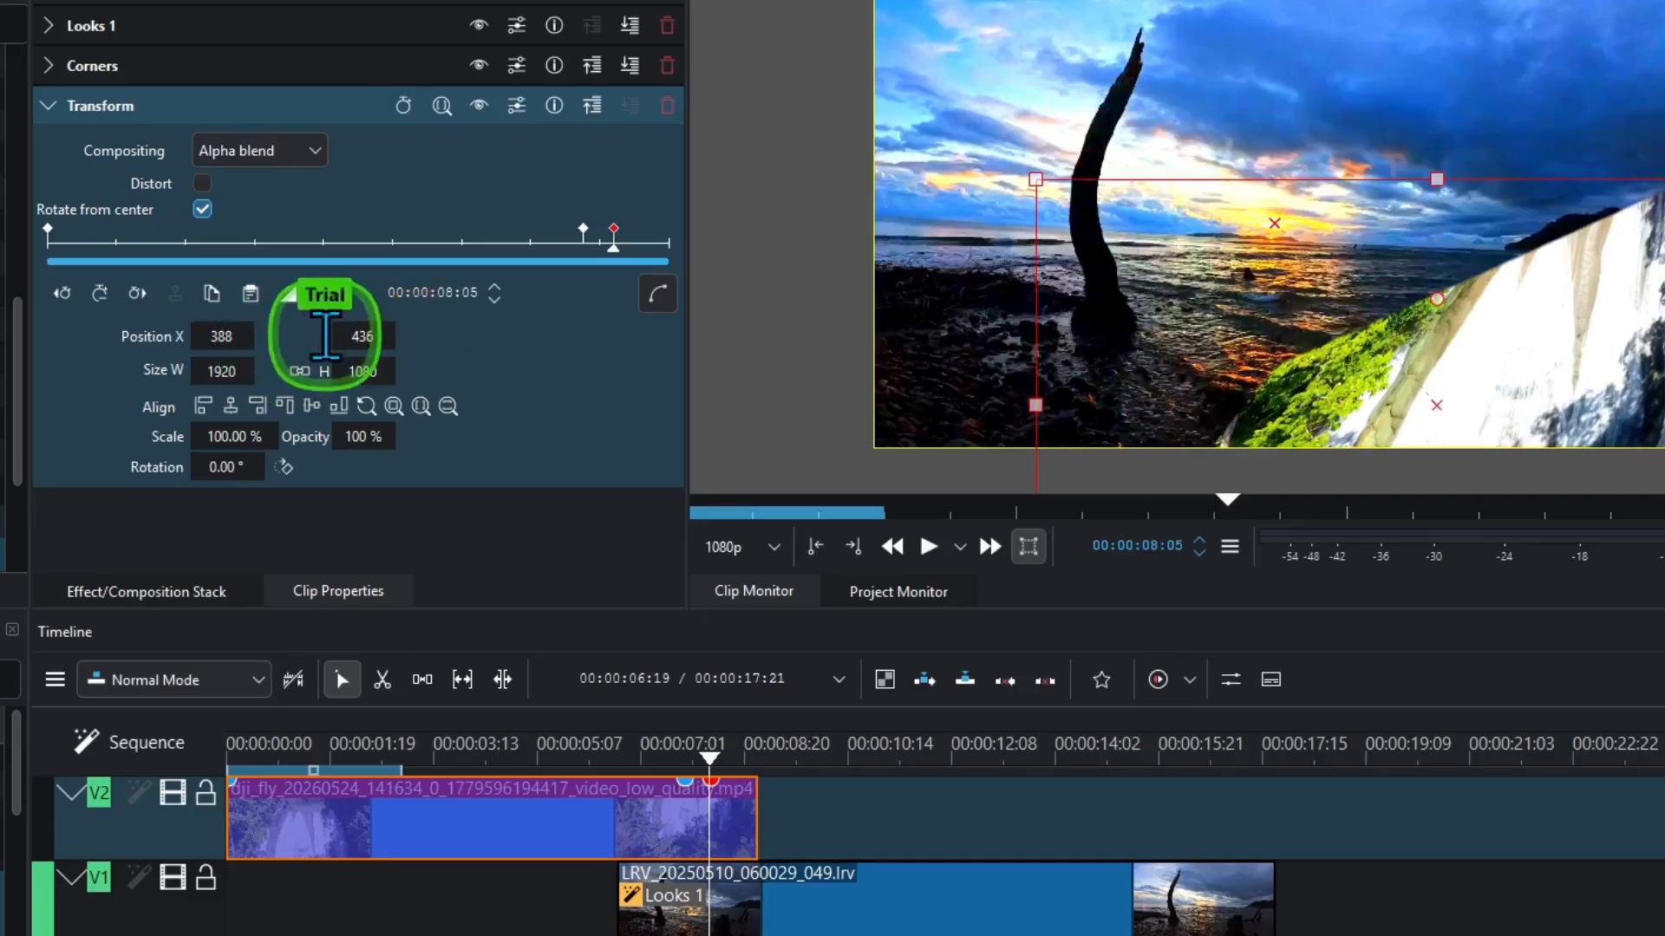
{"action": "left_click_drag", "start_coordinate": [185, 334], "coordinate": [245, 330]}
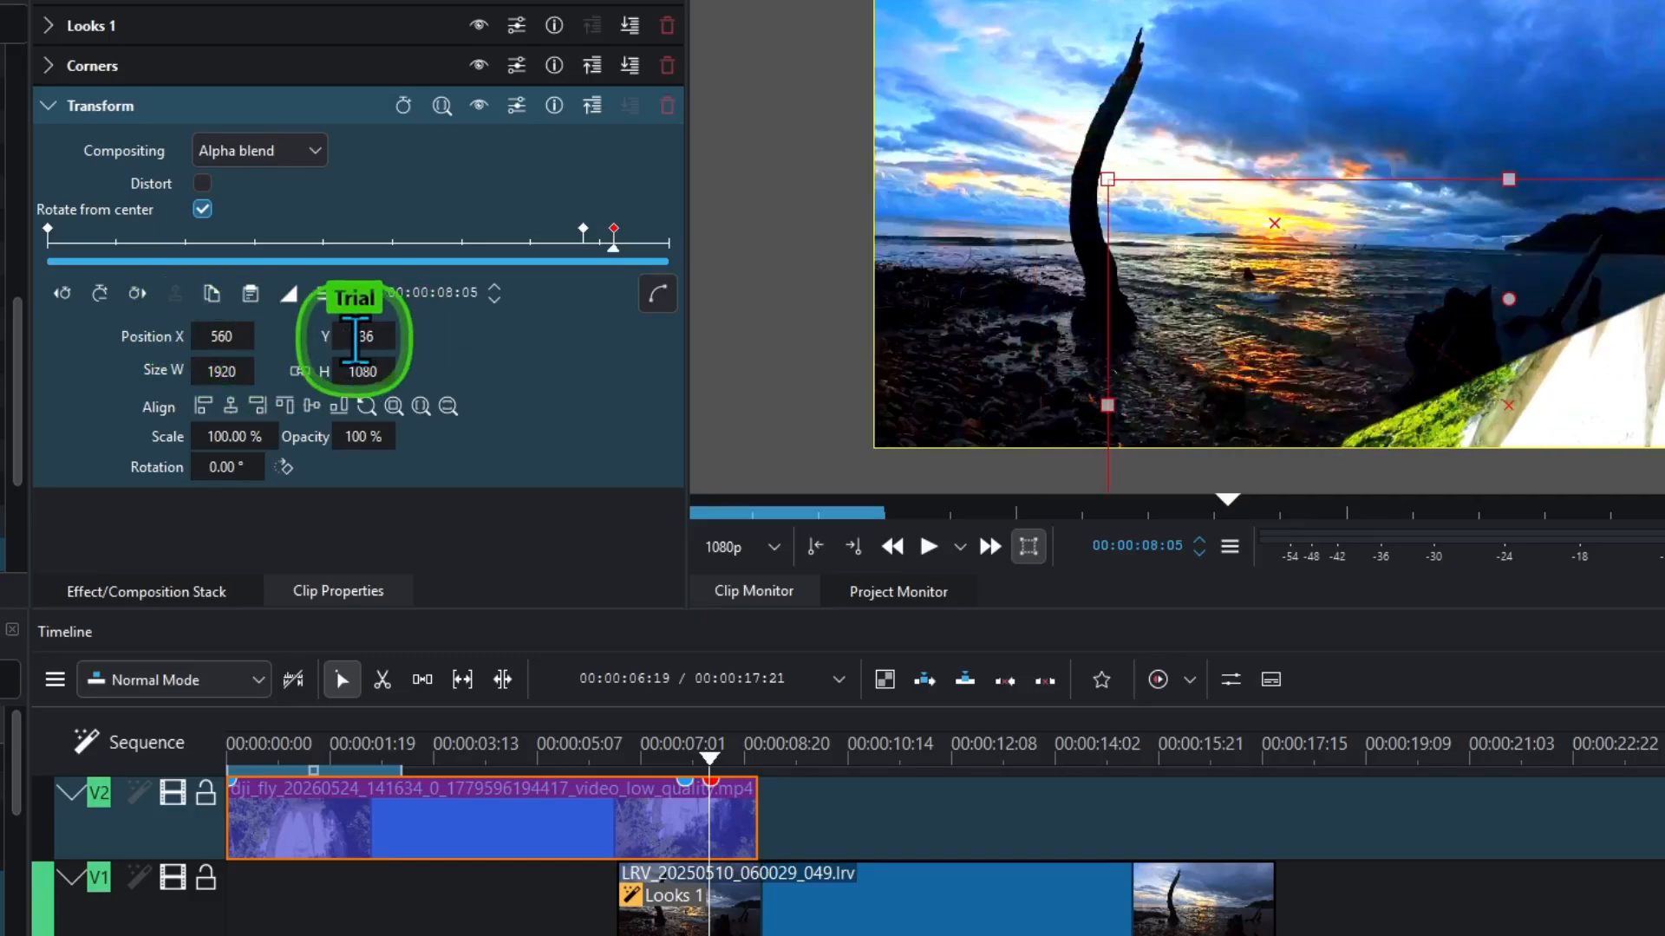
{"action": "left_click_drag", "start_coordinate": [351, 336], "coordinate": [423, 343]}
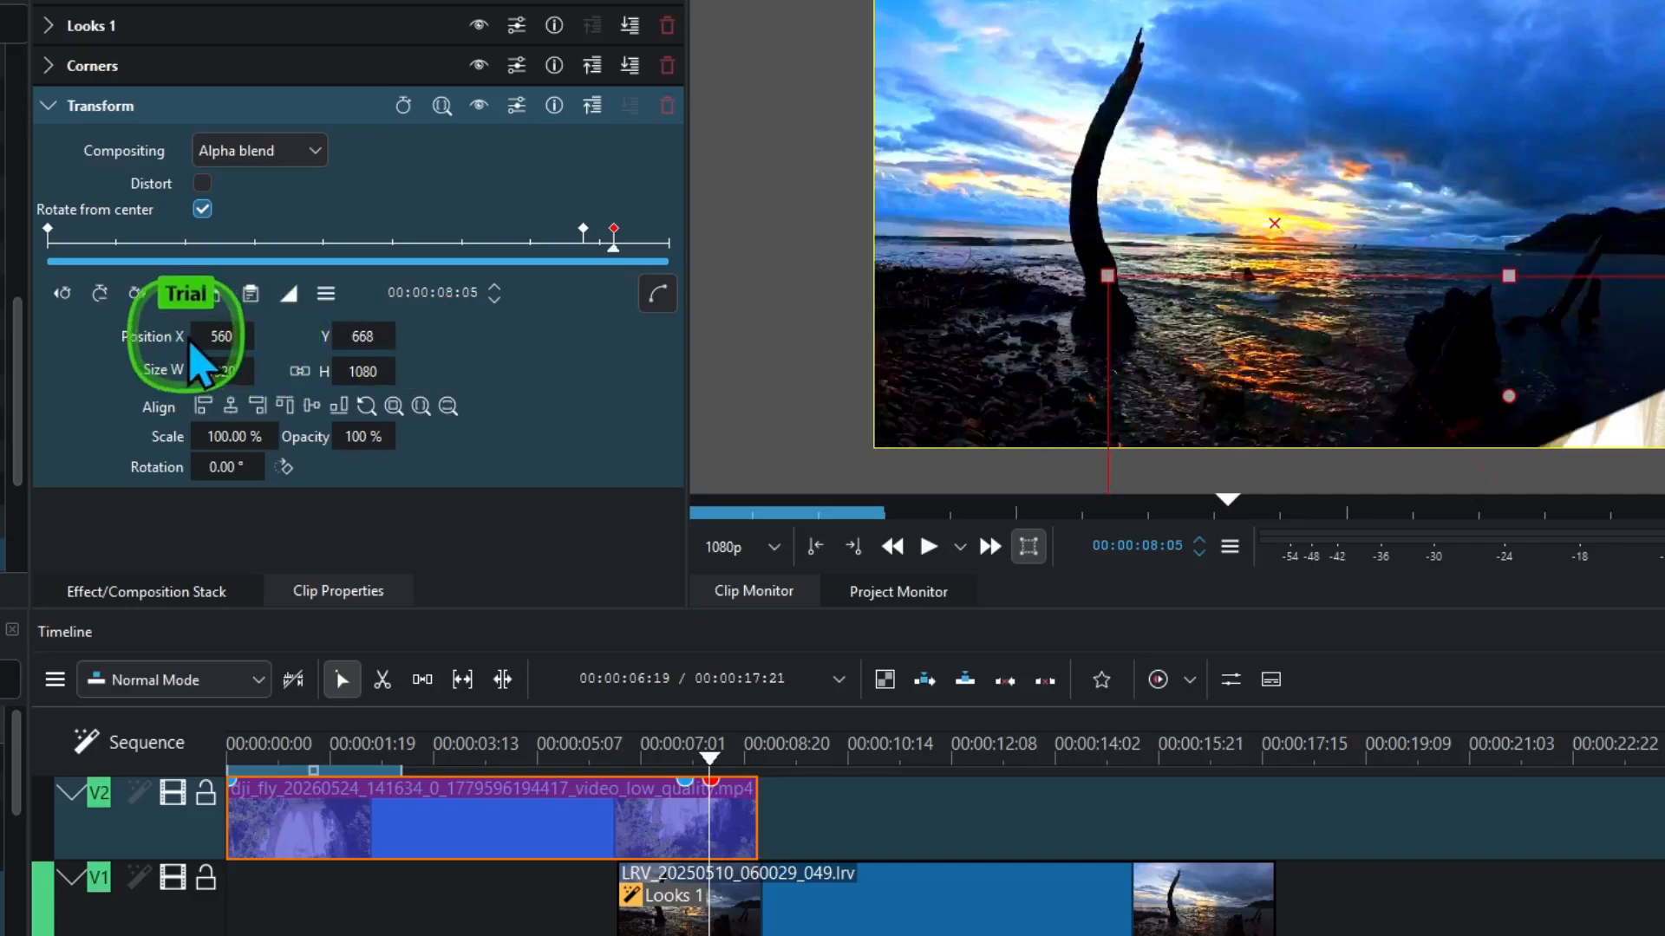
{"action": "left_click_drag", "start_coordinate": [202, 335], "coordinate": [390, 381]}
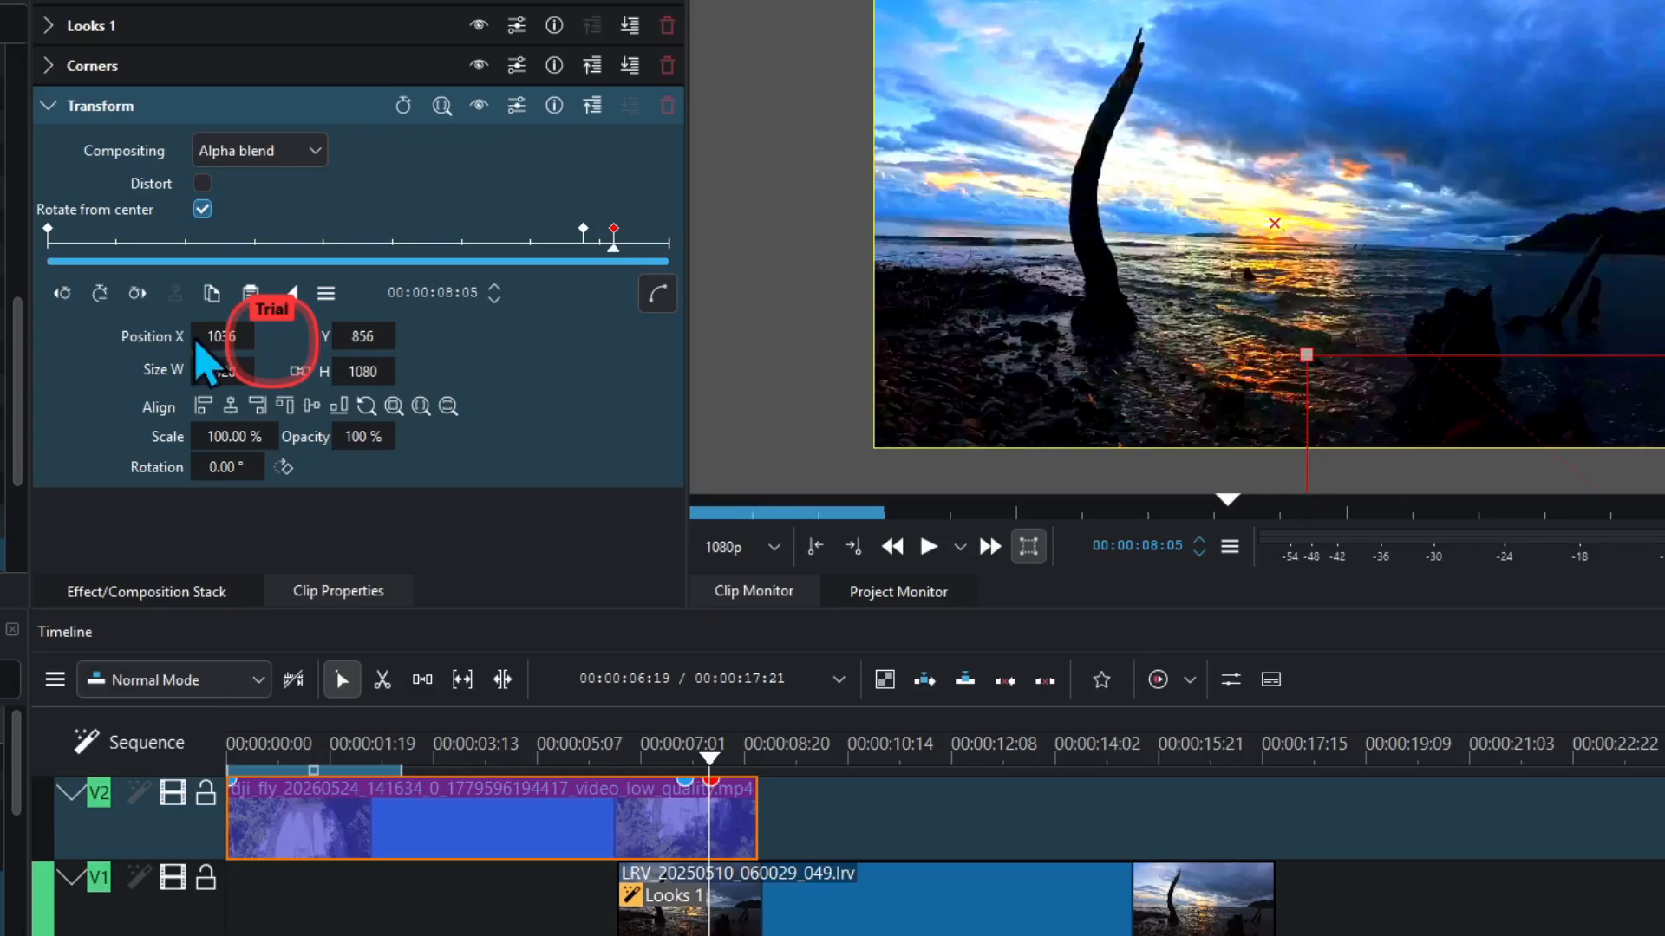
{"action": "left_click_drag", "start_coordinate": [202, 356], "coordinate": [206, 340]}
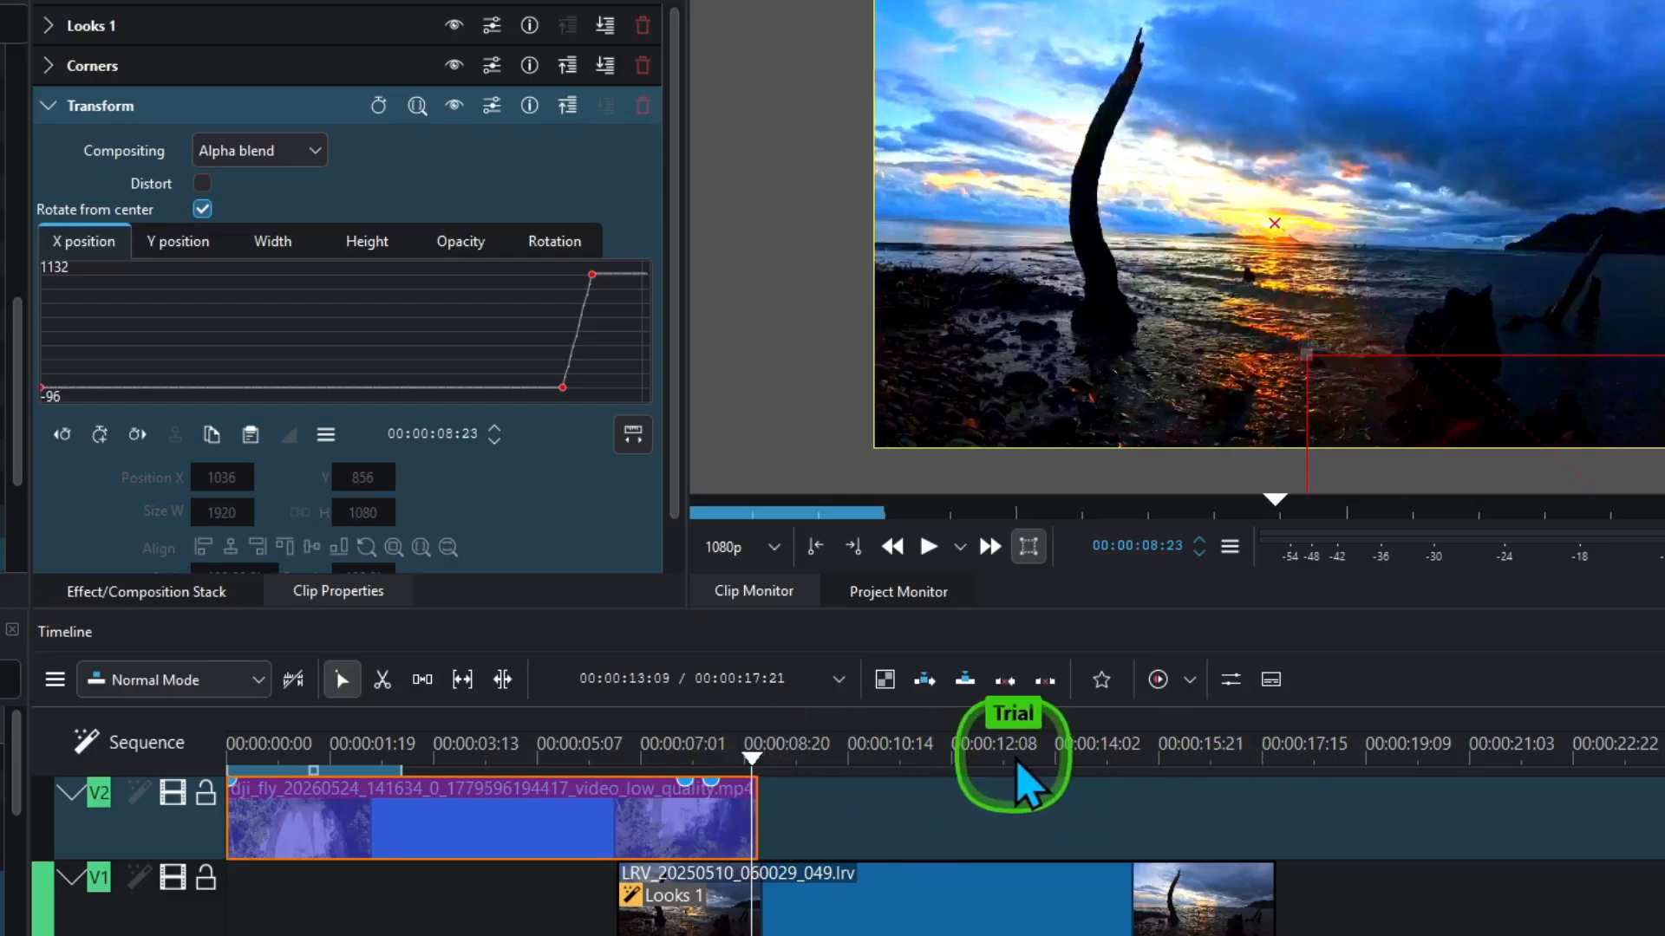
- Split the sunset clip on V1 at the playhead
{"action": "left_click", "coordinate": [1021, 889]}
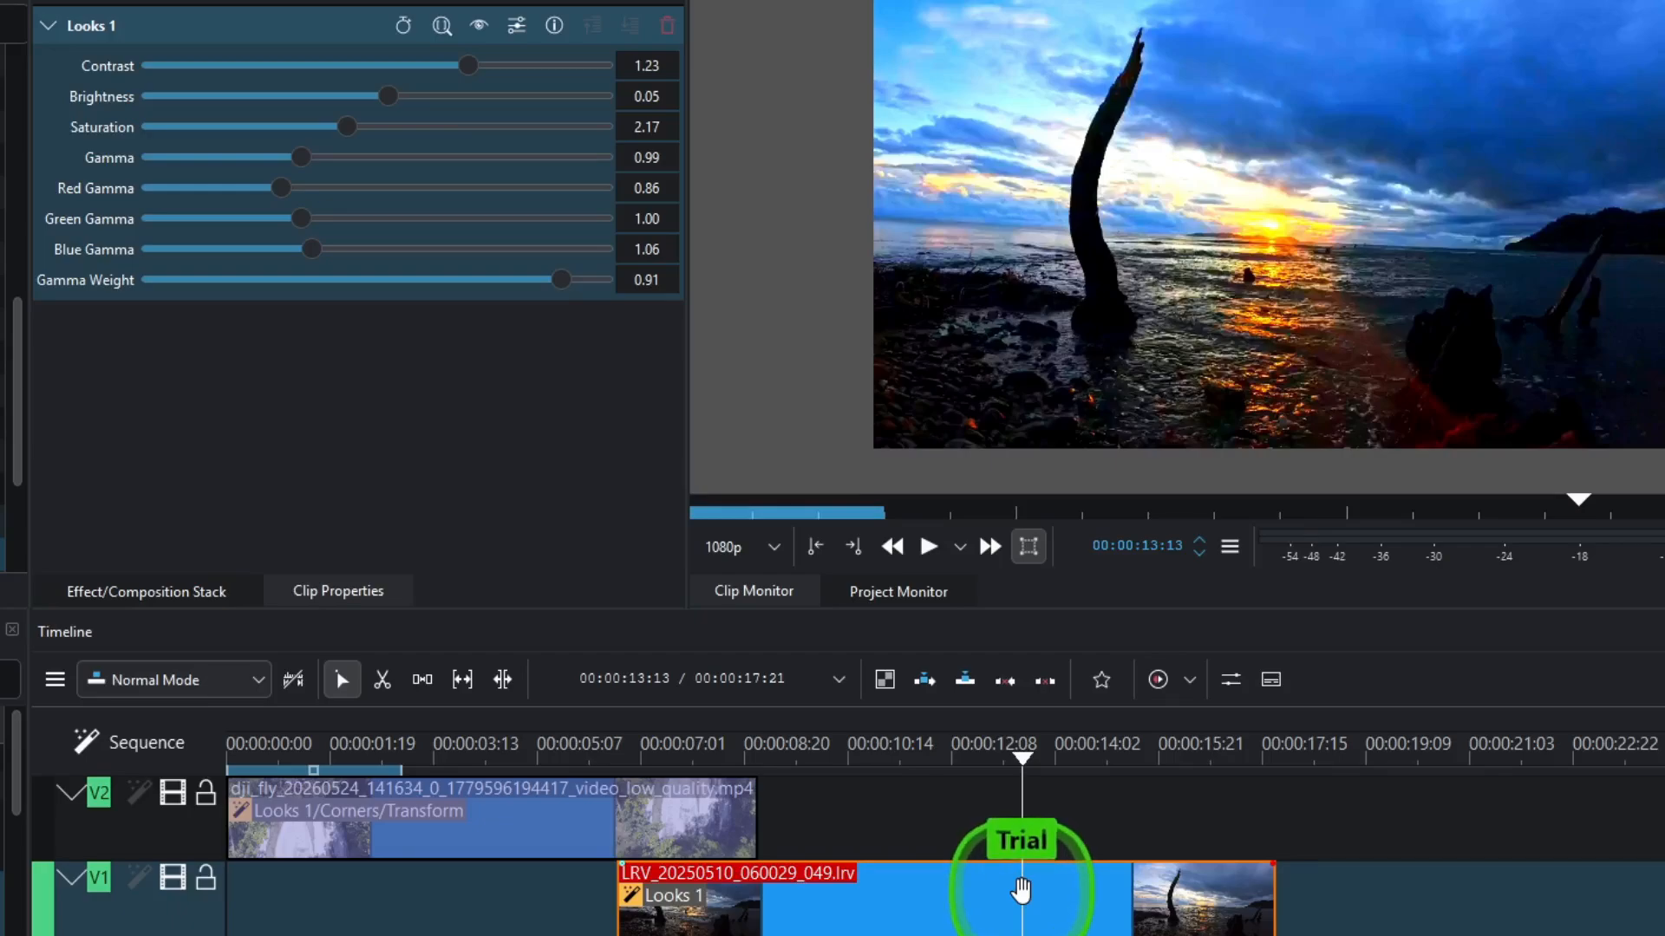
{"action": "key", "text": "x"}
{"action": "key", "text": "shift+r"}
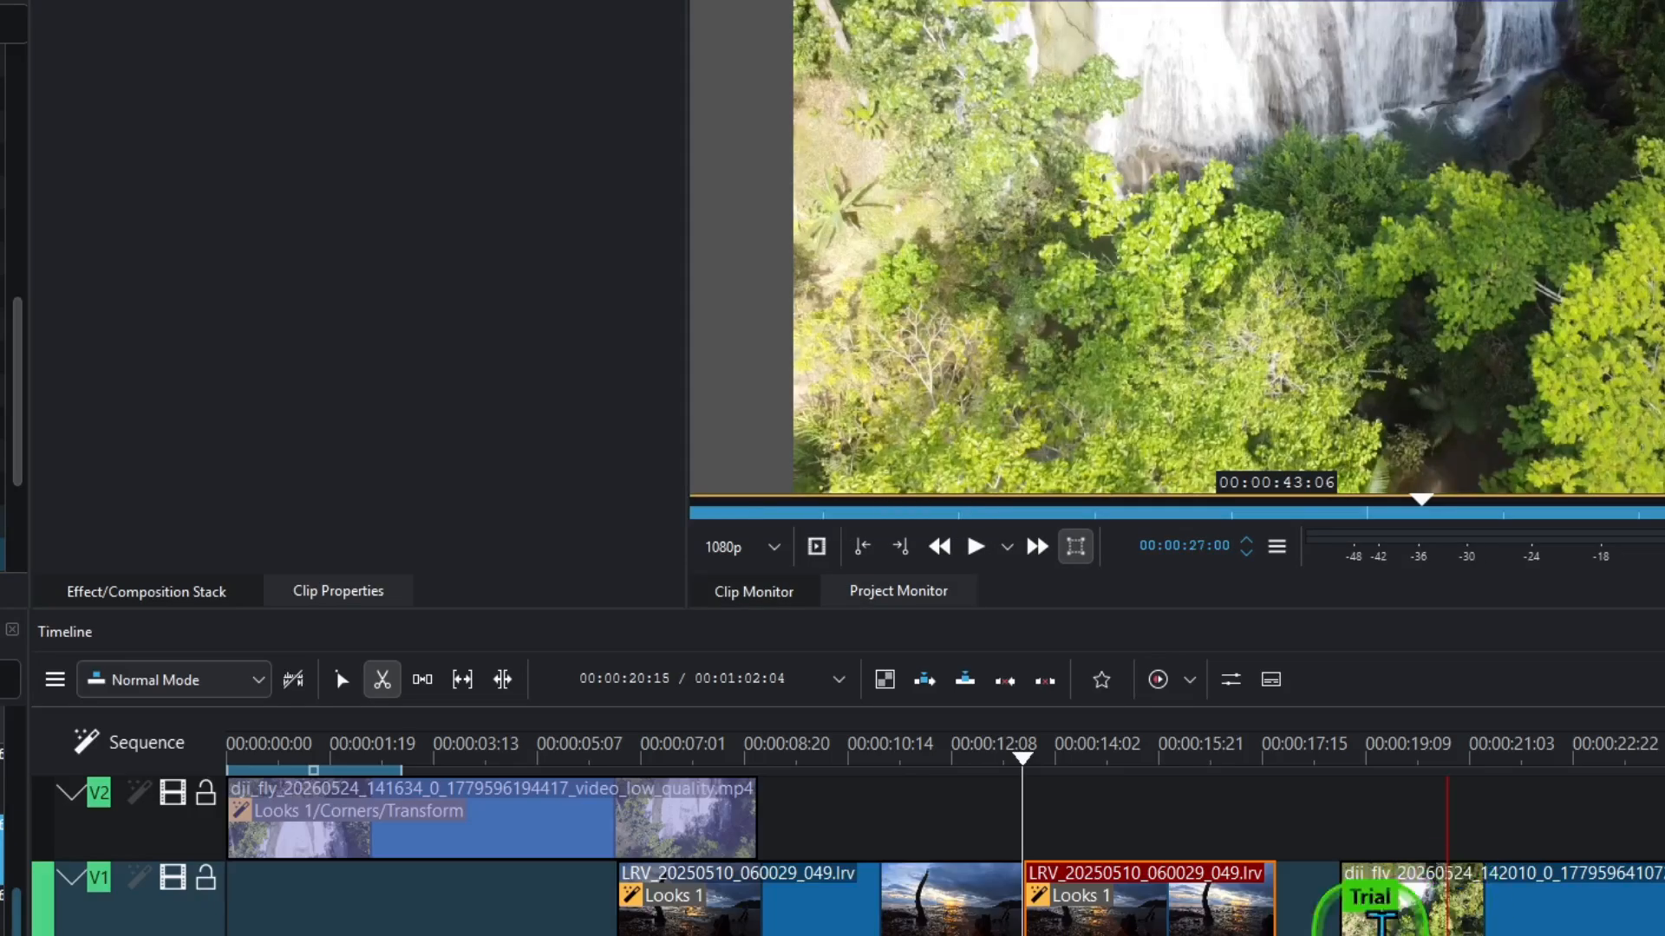
- Add another waterfall clip, split it at 00:00:26:19, and delete the leftover piece
{"action": "left_click_drag", "start_coordinate": [1379, 893], "coordinate": [828, 911]}
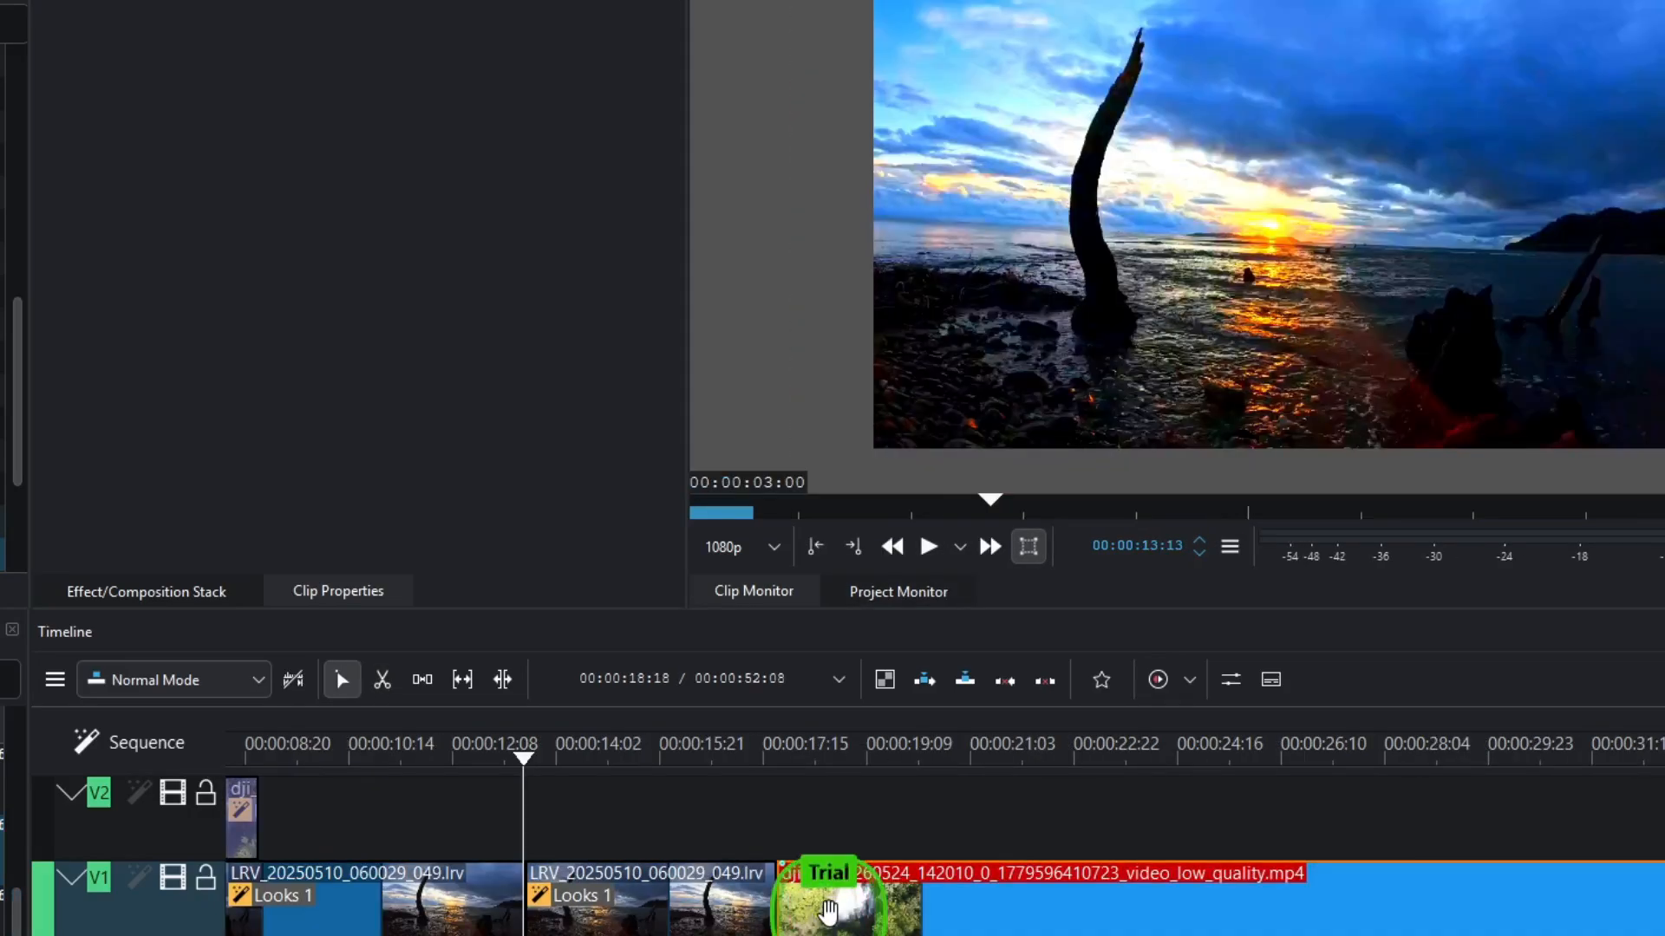
{"action": "left_click", "coordinate": [1303, 760]}
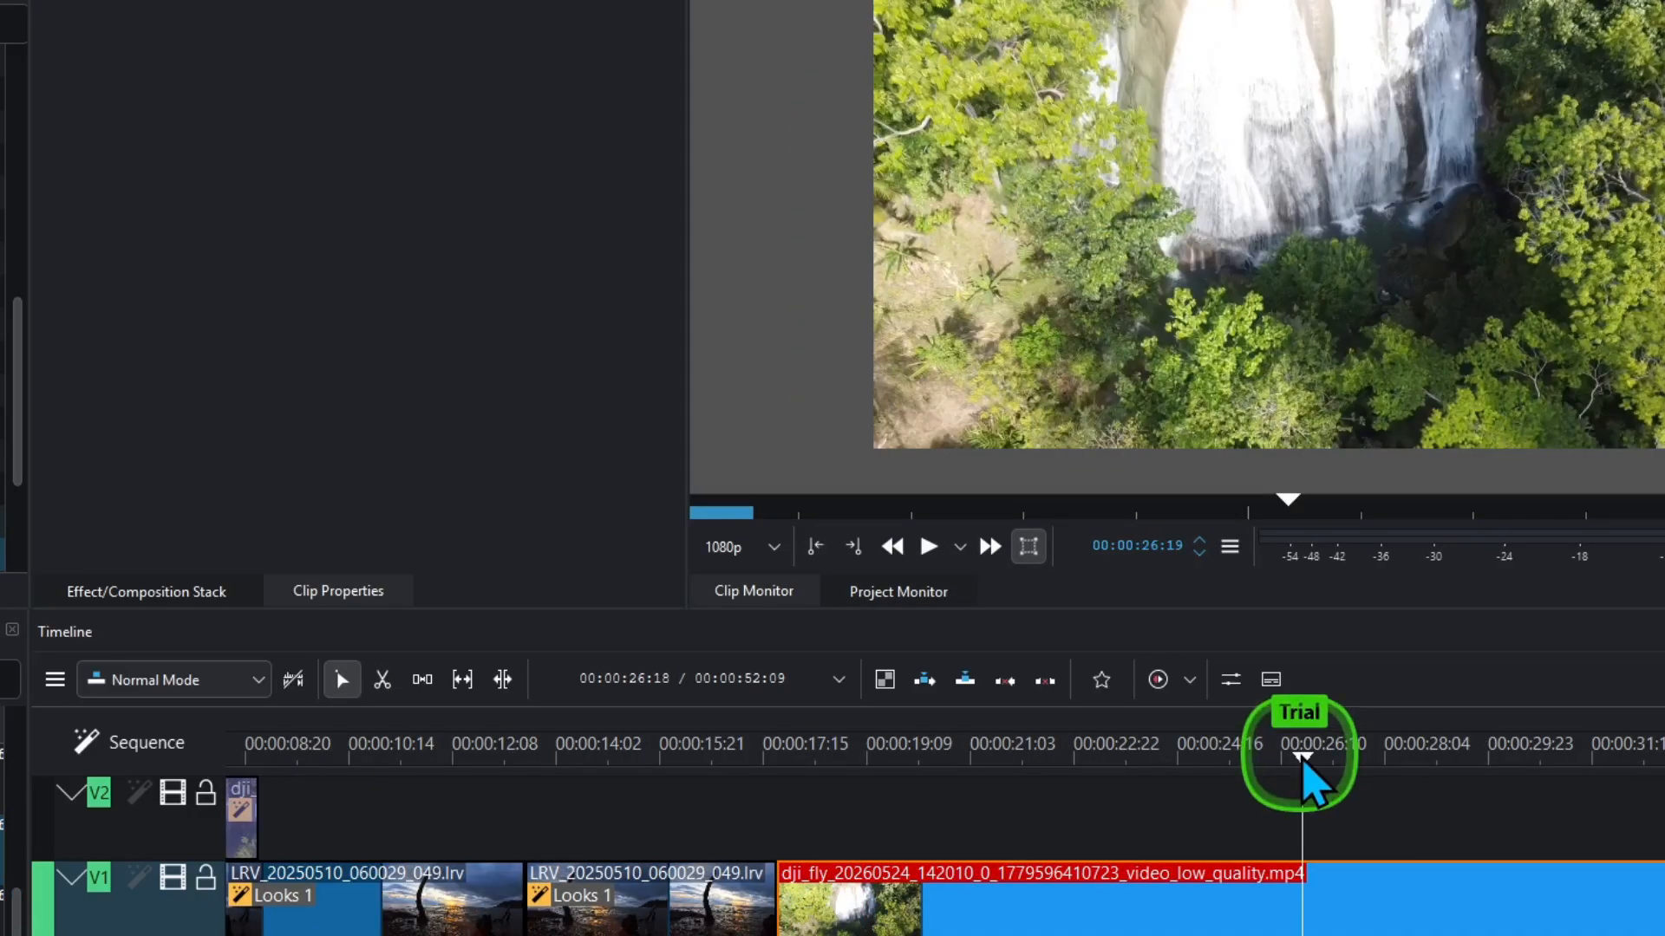
{"action": "left_click", "coordinate": [1303, 893]}
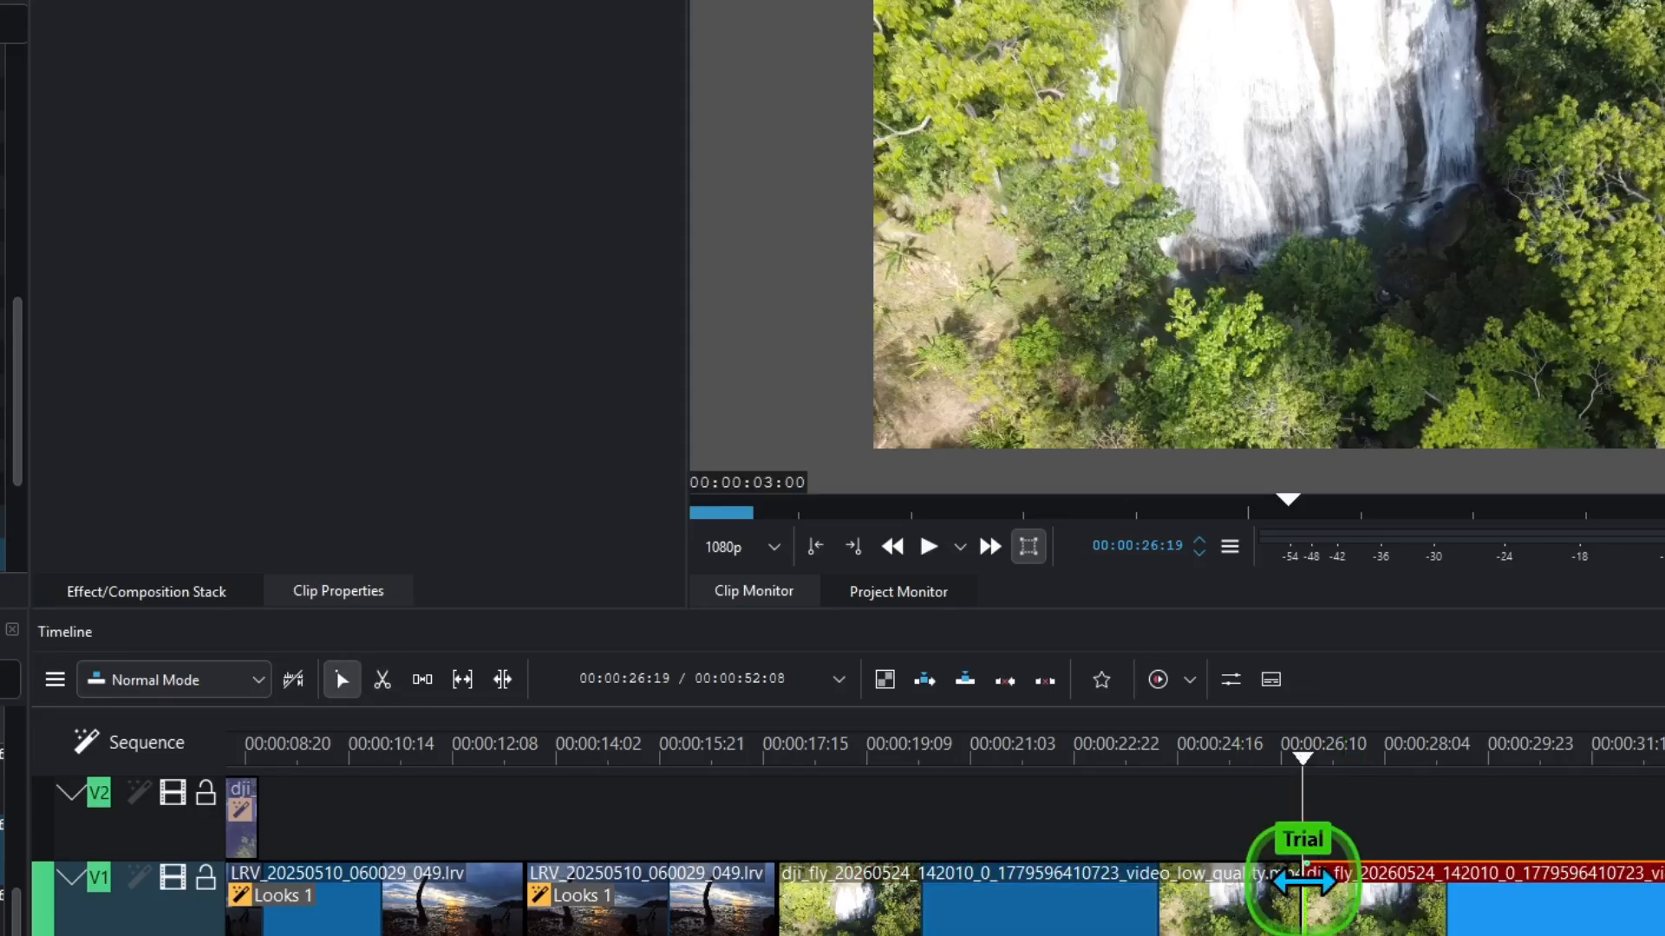
{"action": "left_click_drag", "start_coordinate": [1303, 882], "coordinate": [1307, 882]}
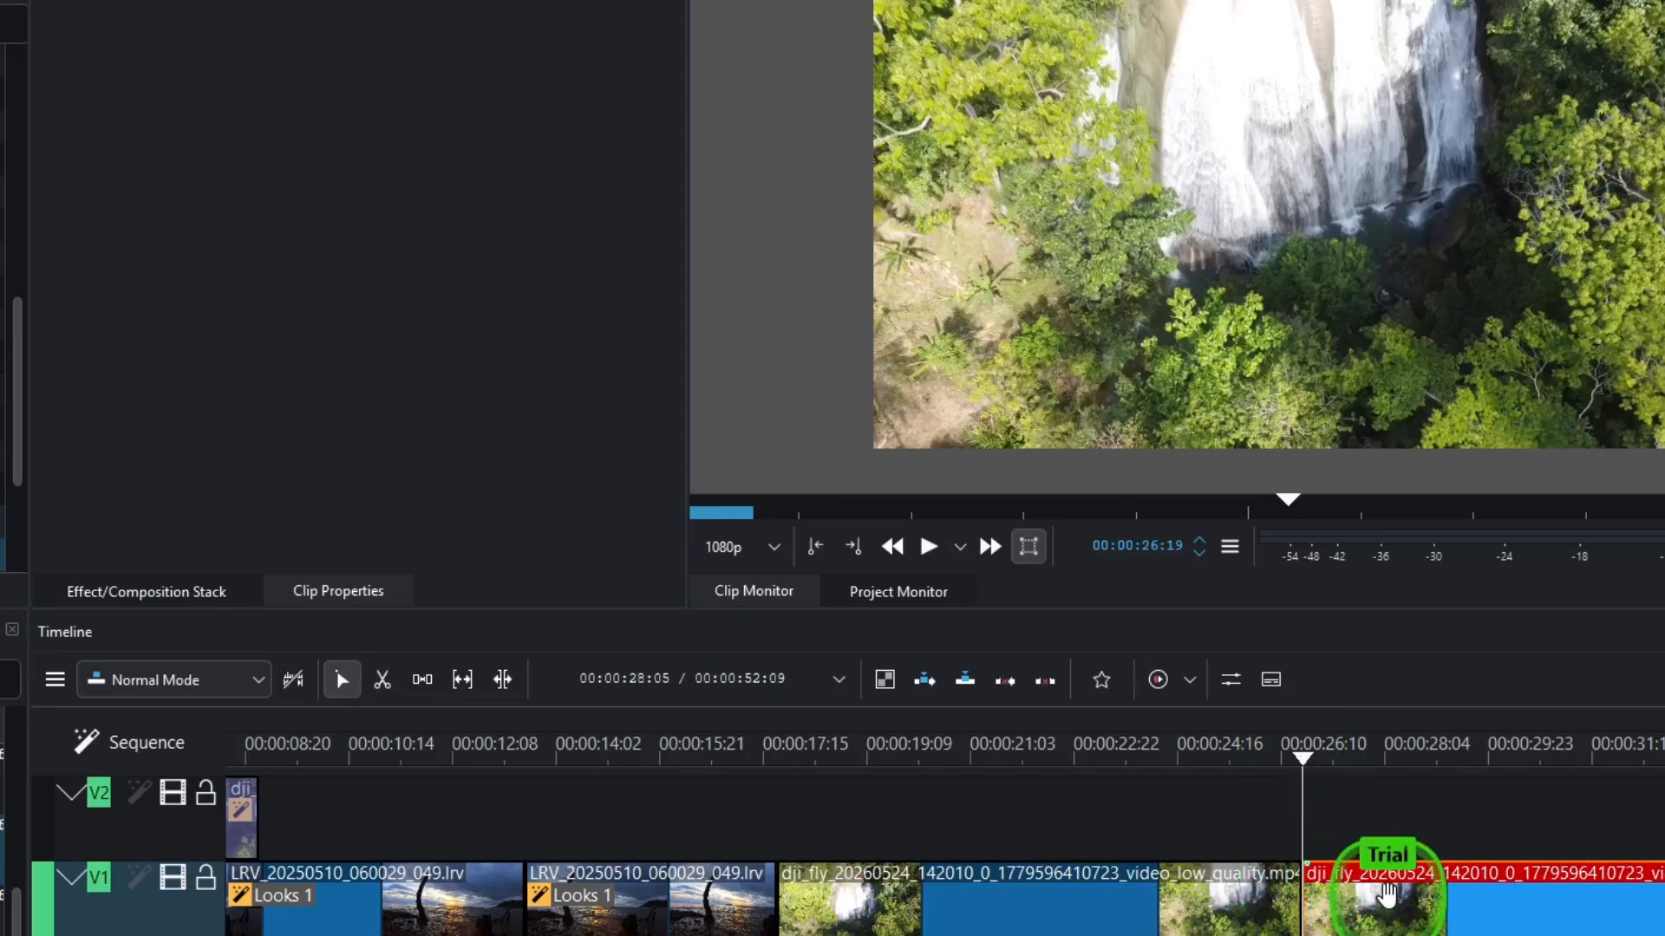
{"action": "key", "text": "Delete"}
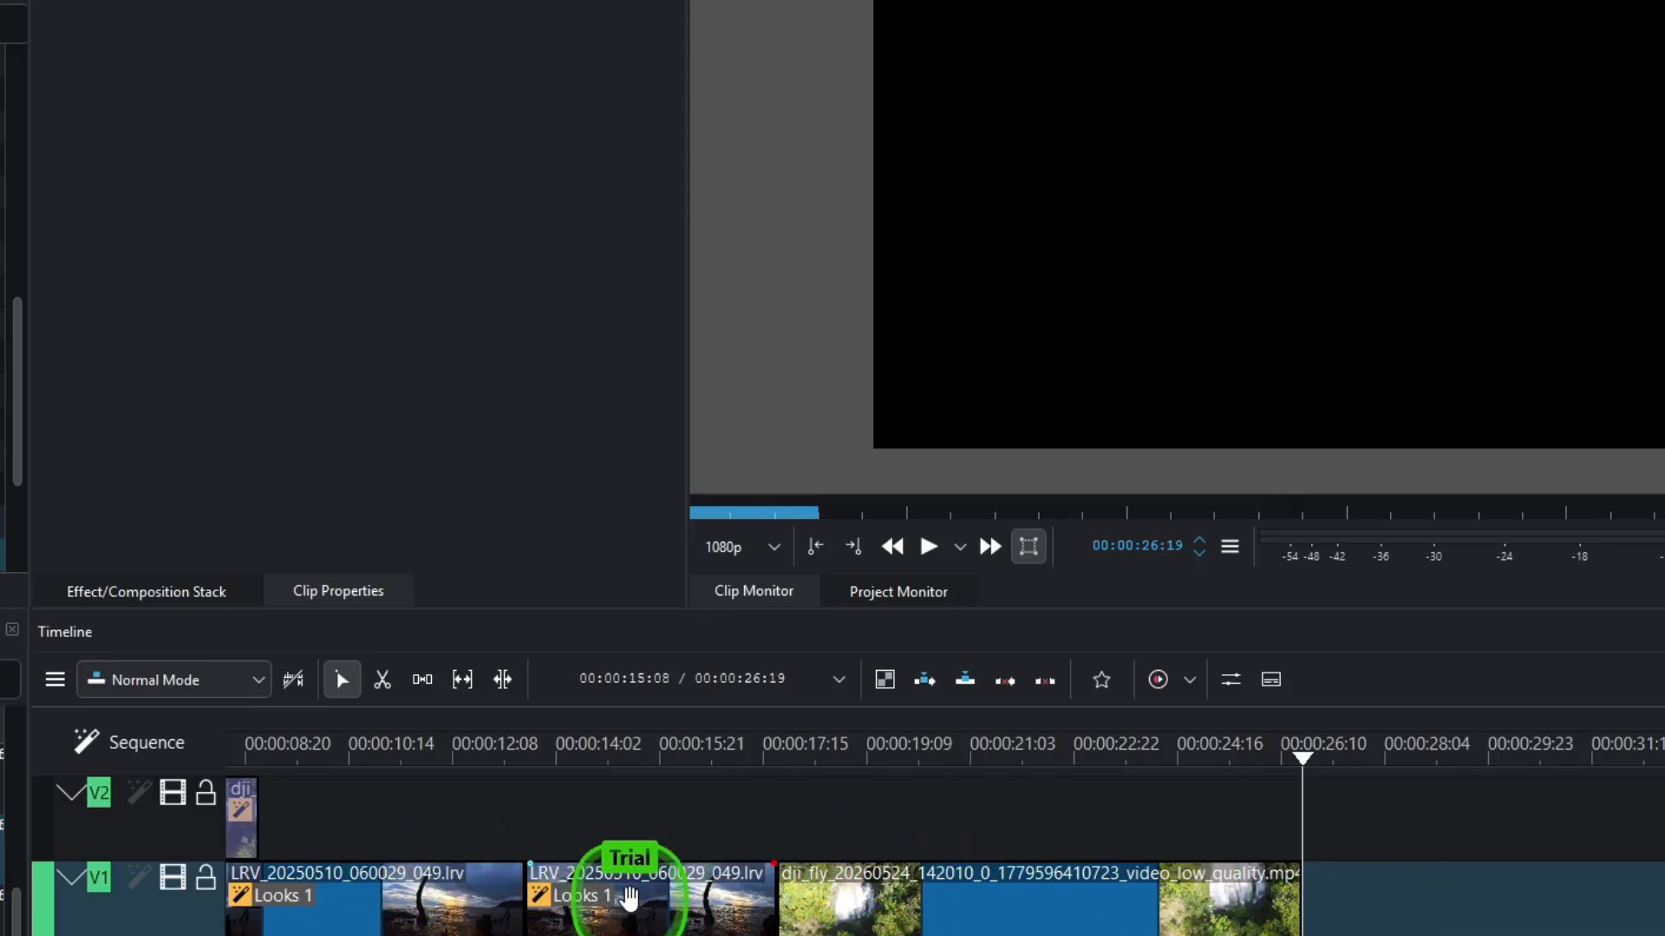
- Move the second sunset clip to V2 and slide the waterfall clip left beneath it
{"action": "left_click_drag", "start_coordinate": [628, 897], "coordinate": [635, 839]}
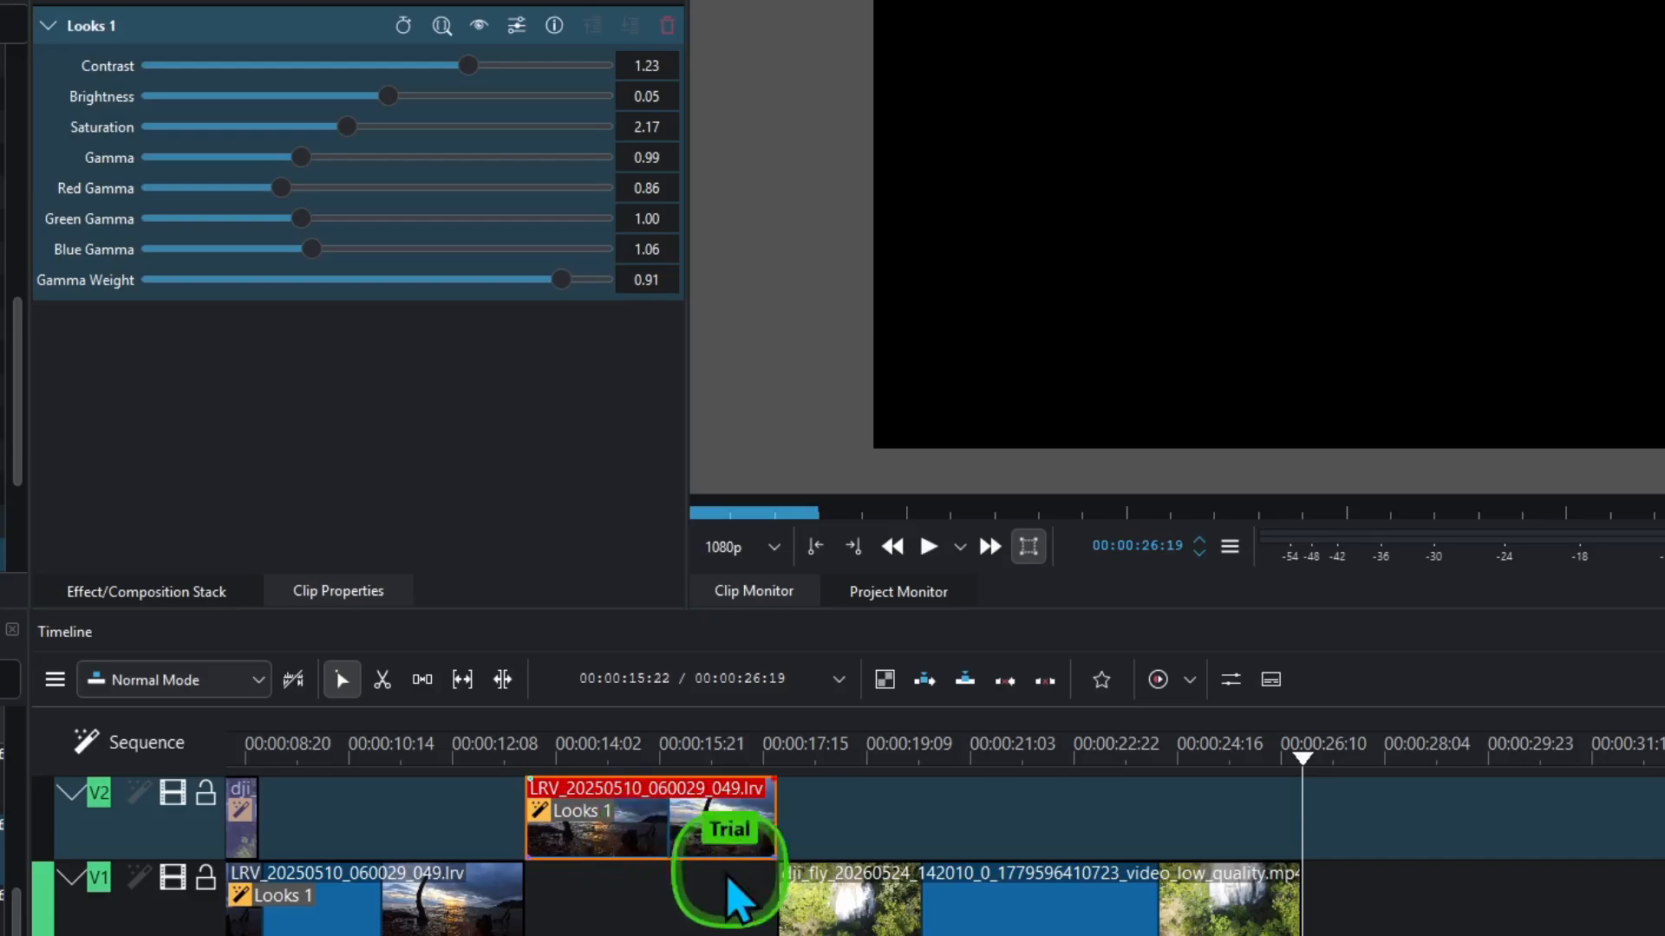
{"action": "left_click_drag", "start_coordinate": [837, 893], "coordinate": [733, 892]}
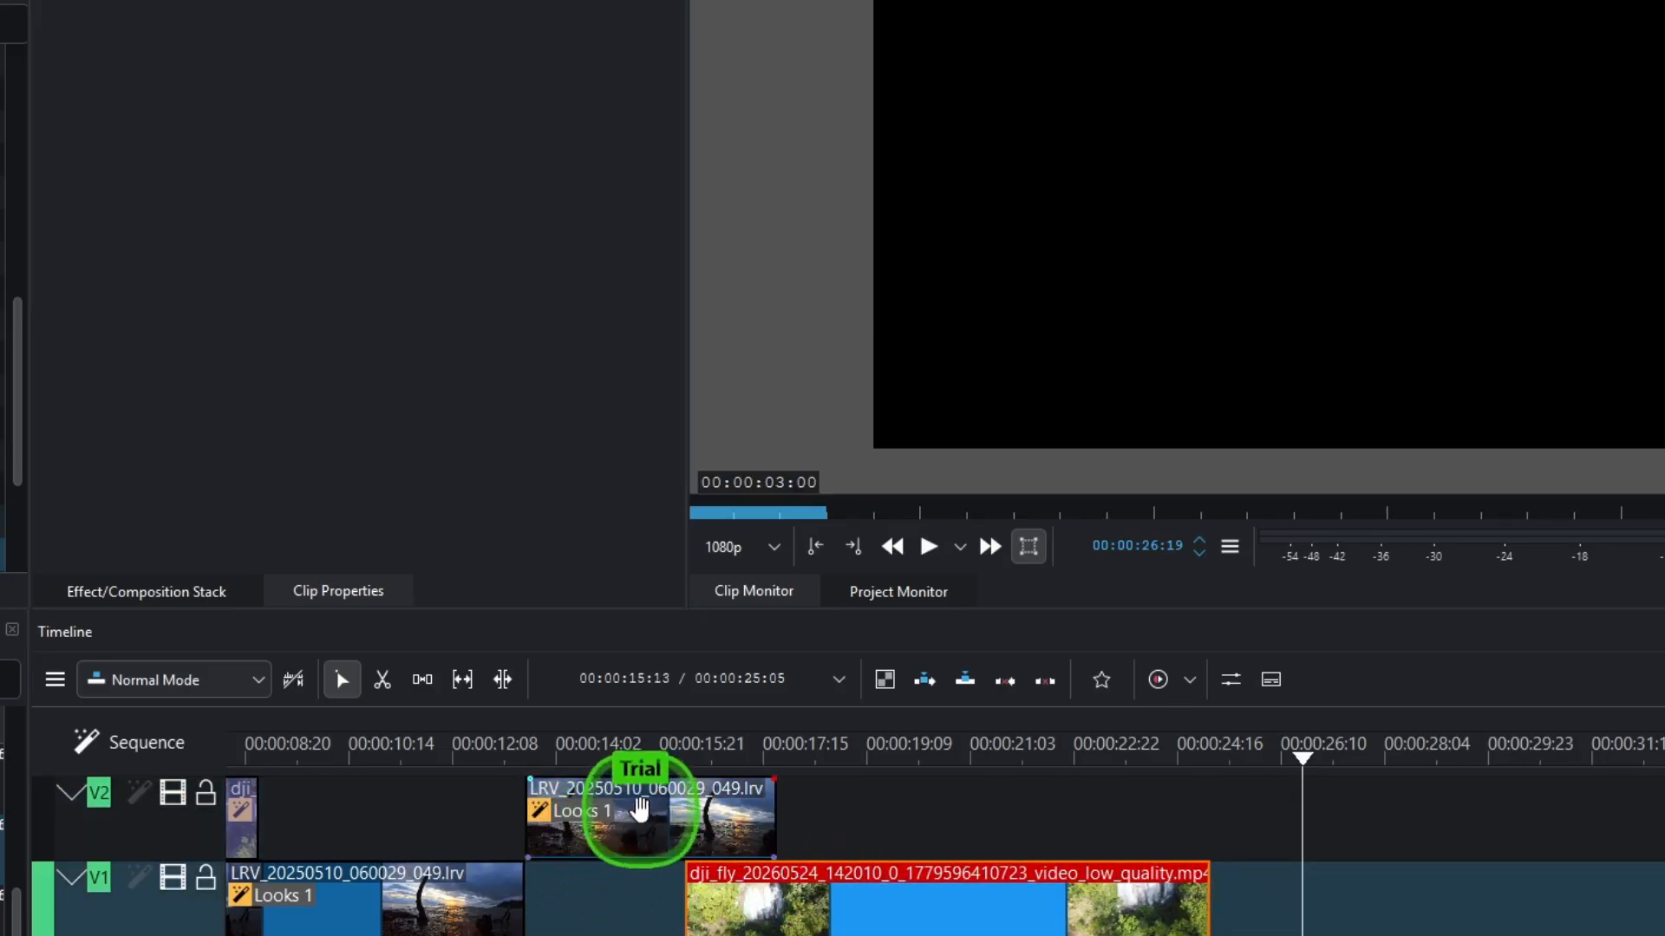
{"action": "left_click", "coordinate": [691, 785]}
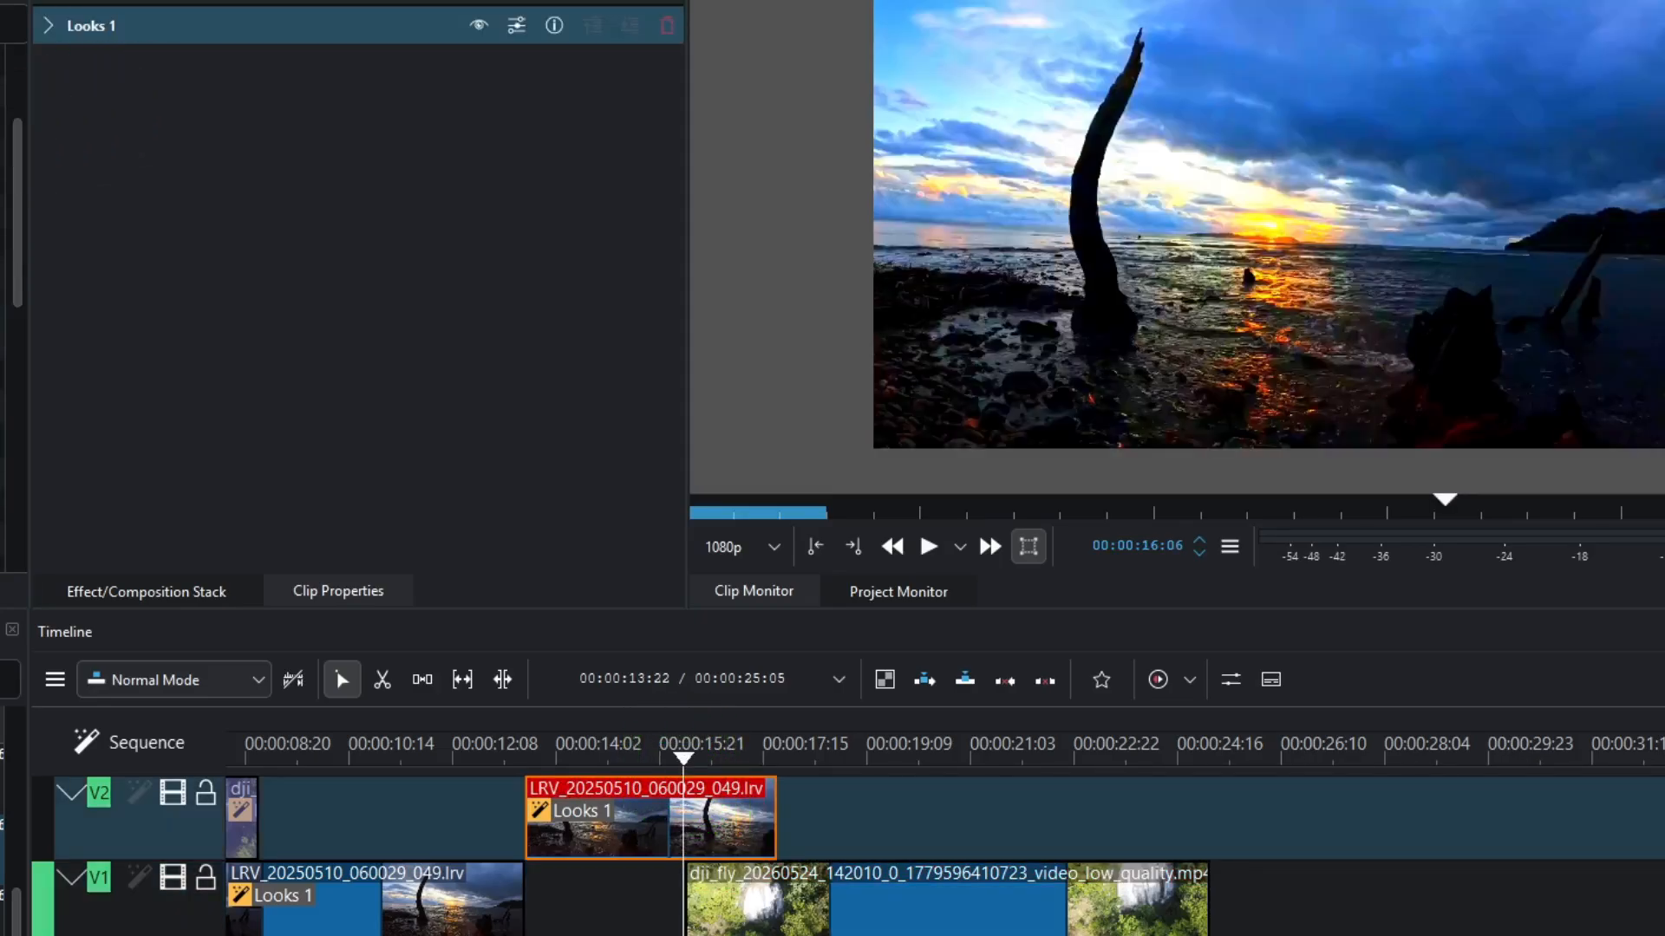
- Add Corners to the V2 sunset clip with keyframes at 02:19 and 03:15
{"action": "left_click_drag", "start_coordinate": [3, 308], "coordinate": [260, 351]}
{"action": "left_click", "coordinate": [690, 761]}
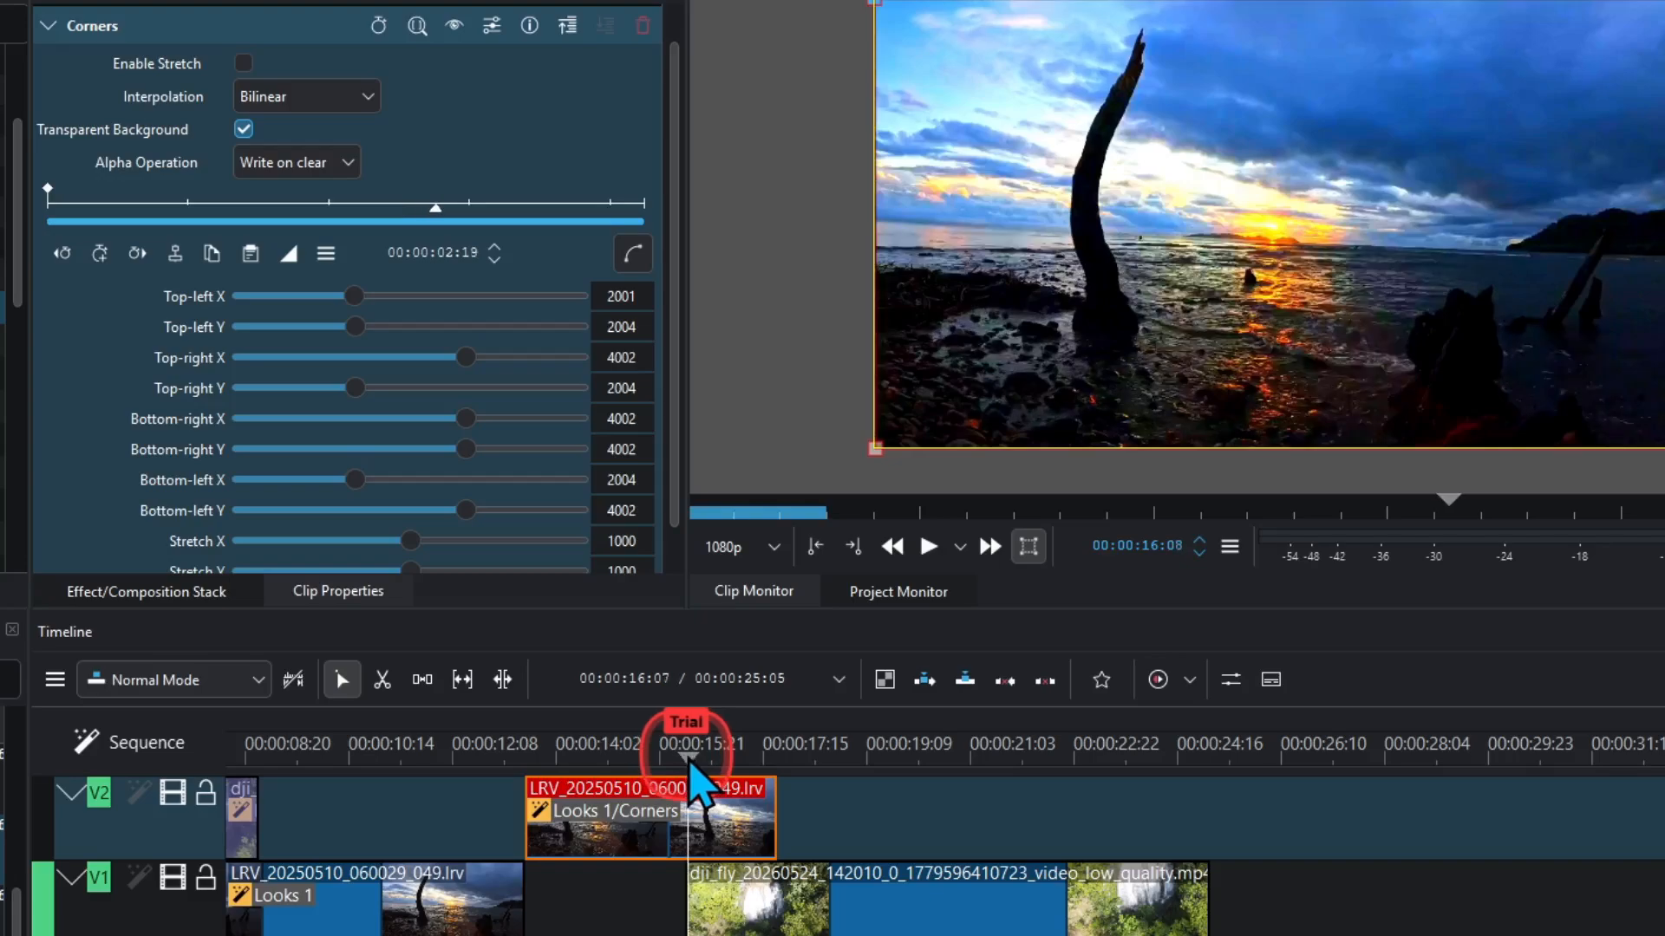
{"action": "left_click", "coordinate": [100, 253]}
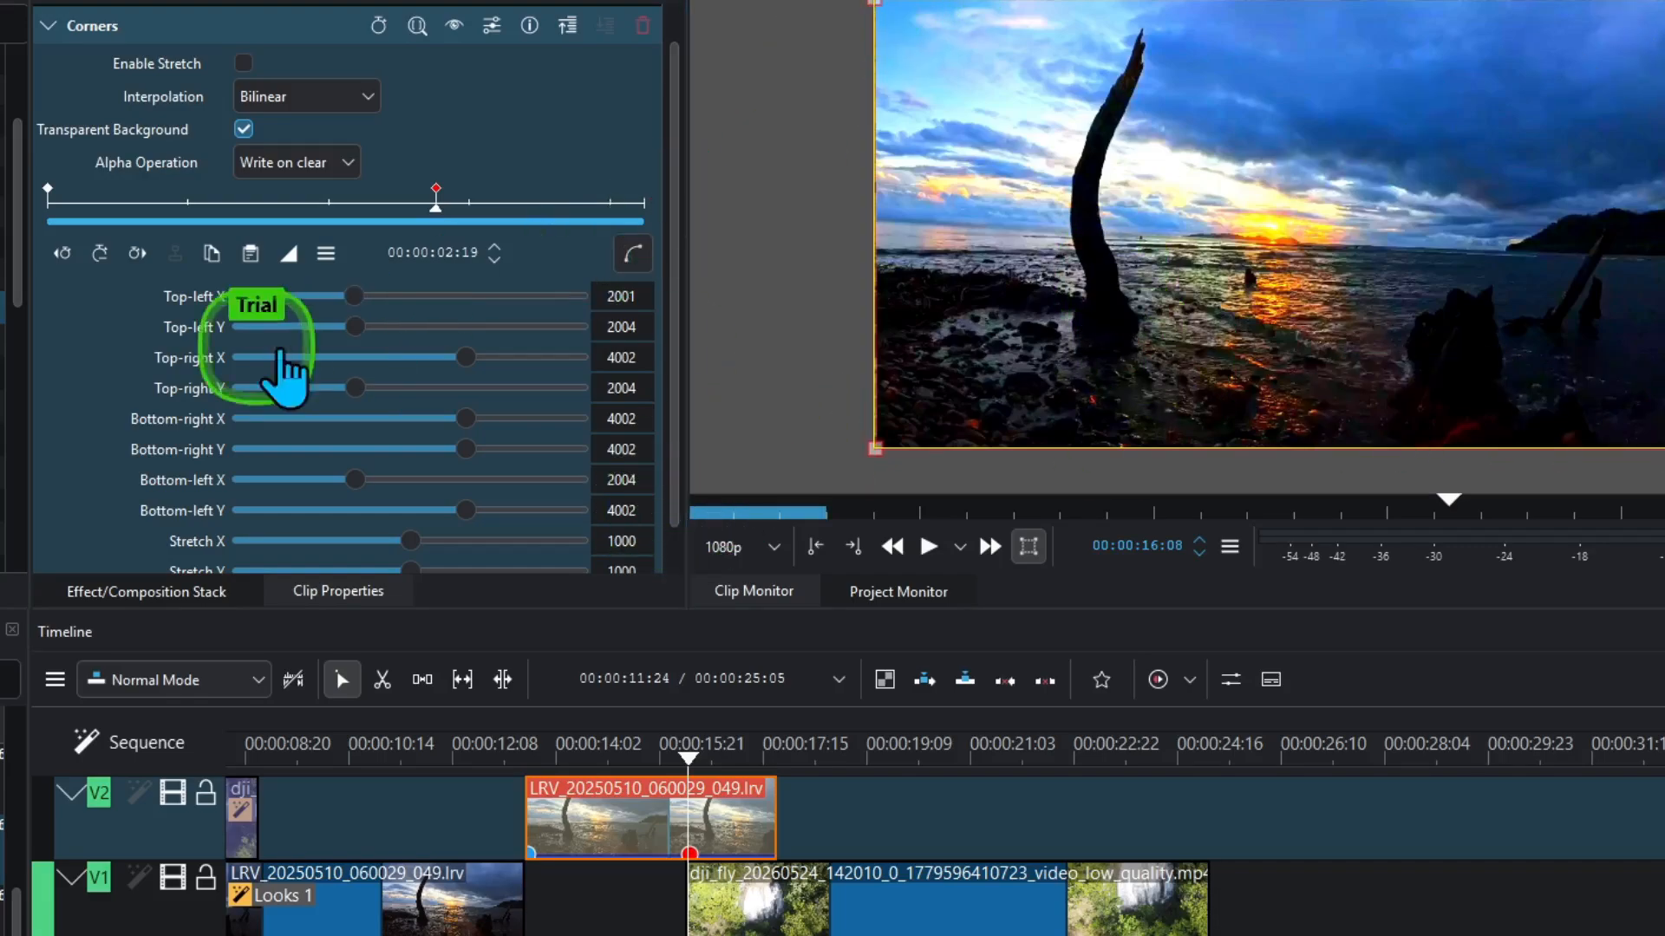
{"action": "left_click", "coordinate": [704, 756]}
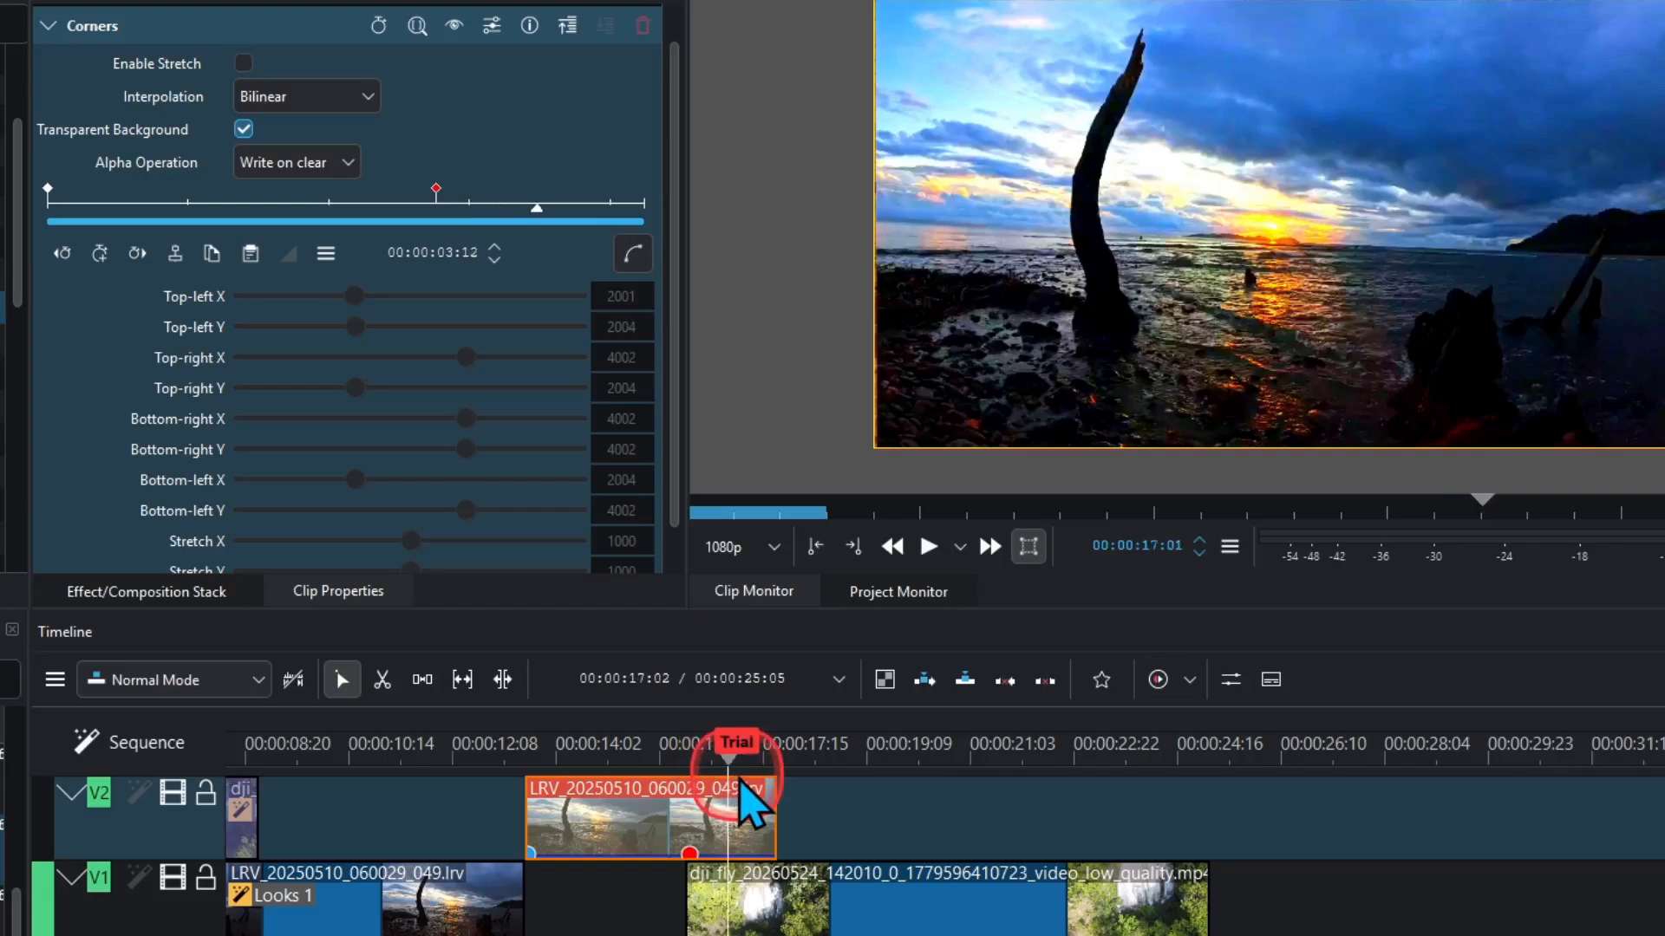
{"action": "left_click", "coordinate": [738, 782]}
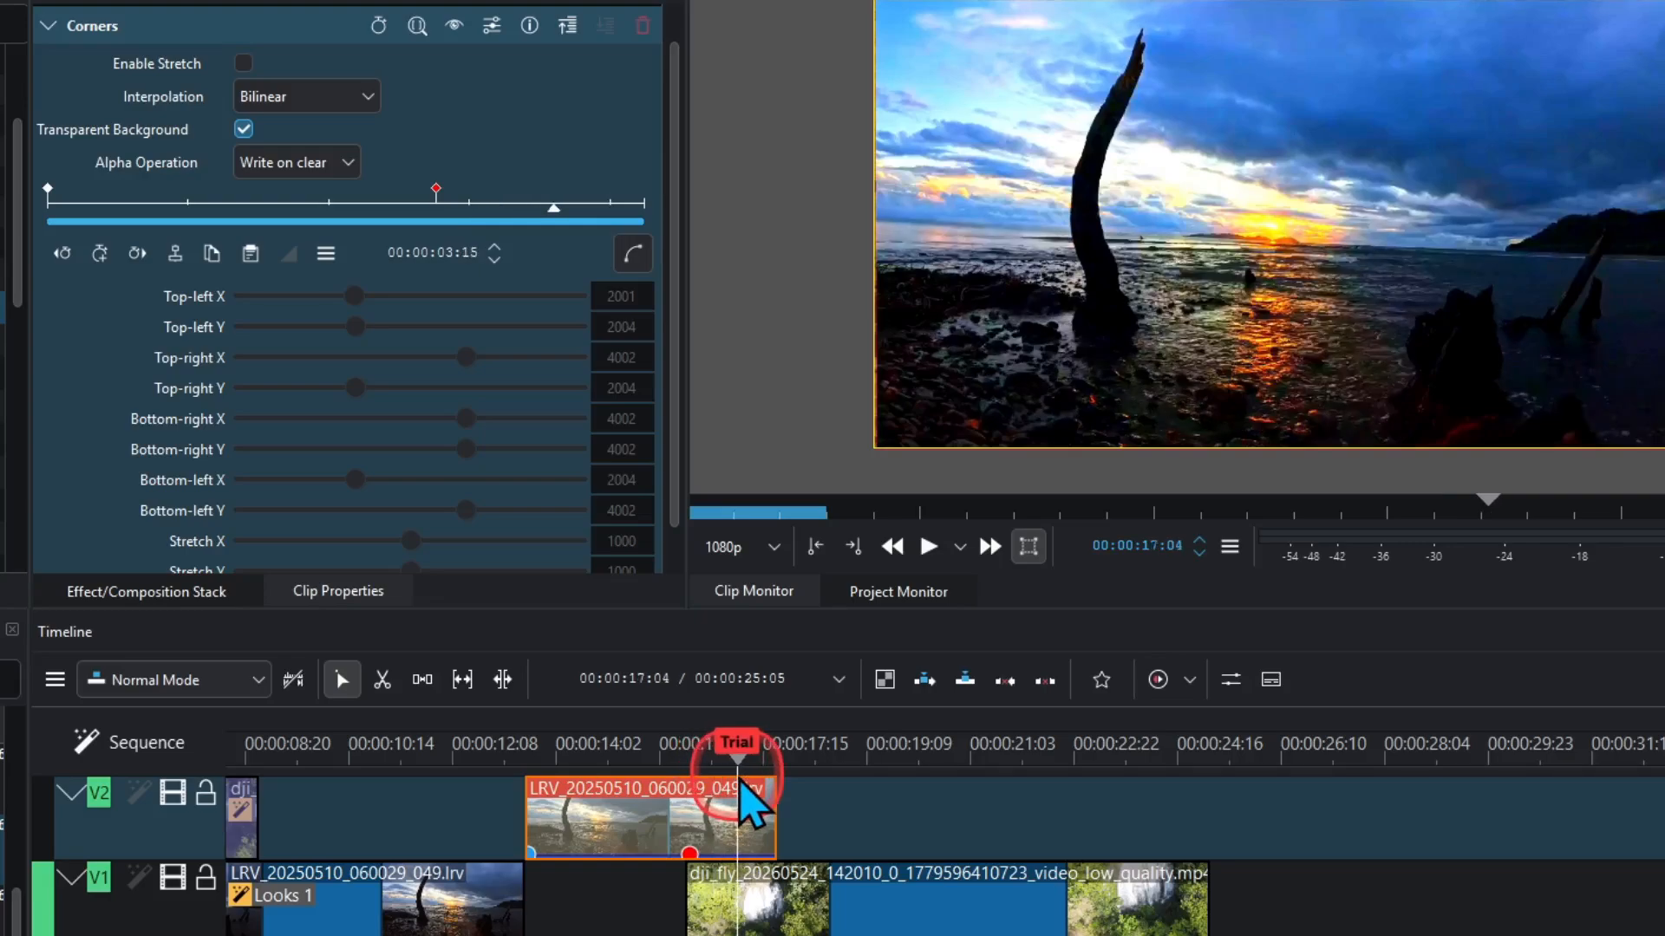
{"action": "left_click", "coordinate": [102, 257]}
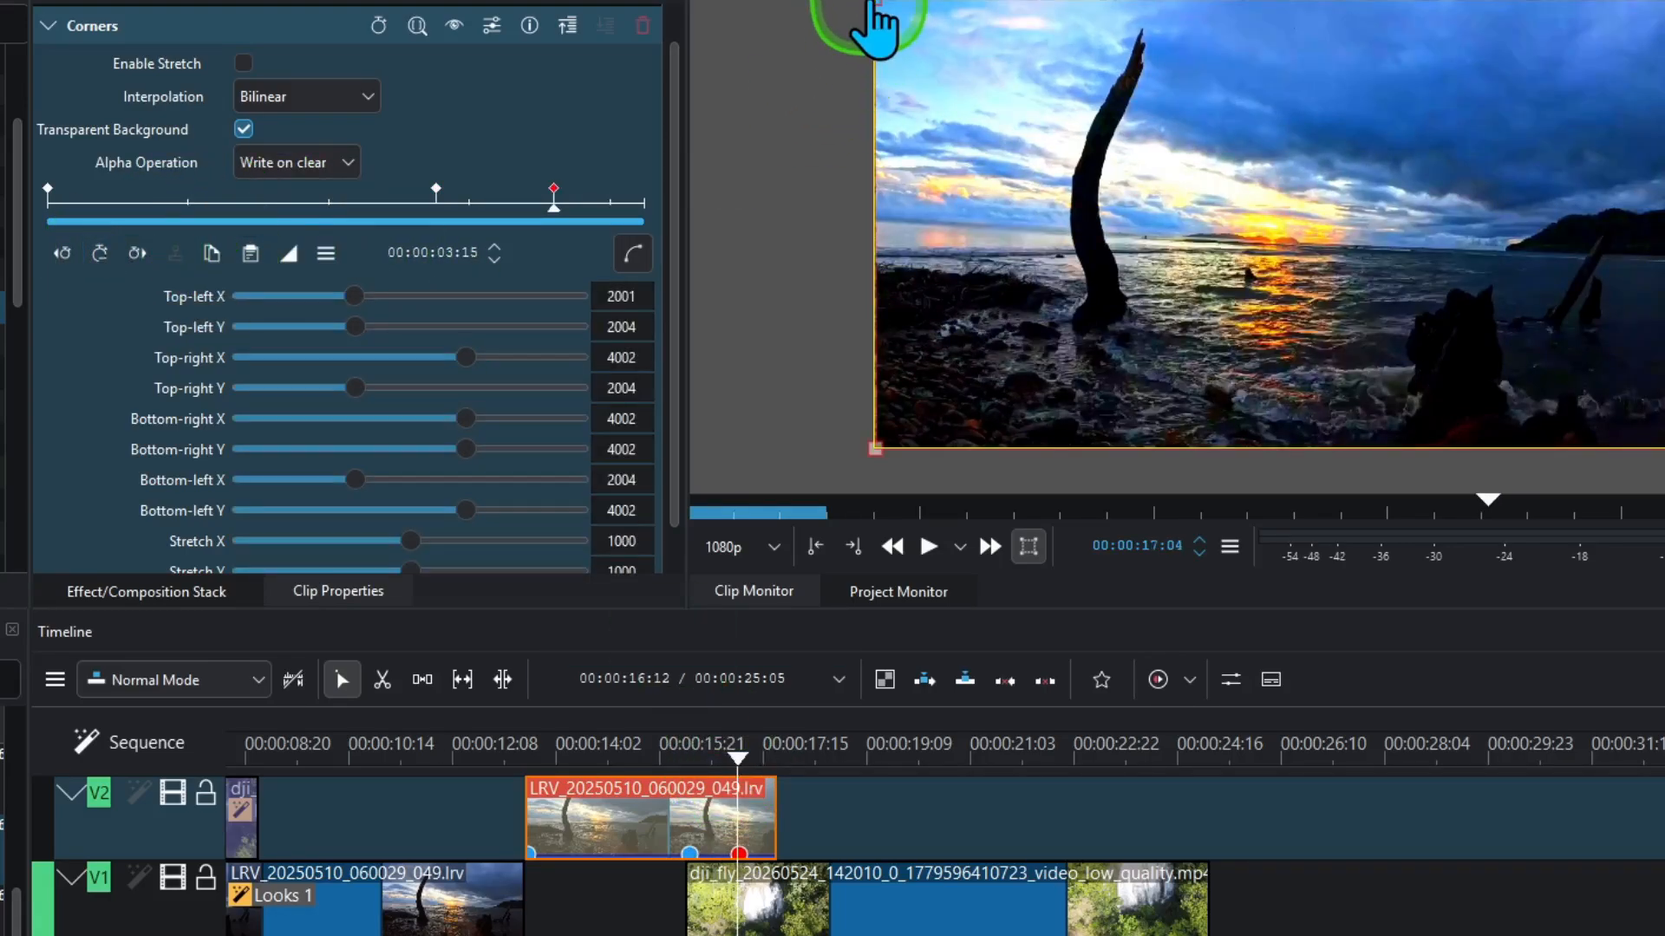
- At 03:15, drag the sunset's top-left and bottom-left corners inward to peel it
{"action": "left_click_drag", "start_coordinate": [884, 19], "coordinate": [1114, 231]}
{"action": "left_click_drag", "start_coordinate": [875, 449], "coordinate": [1036, 472]}
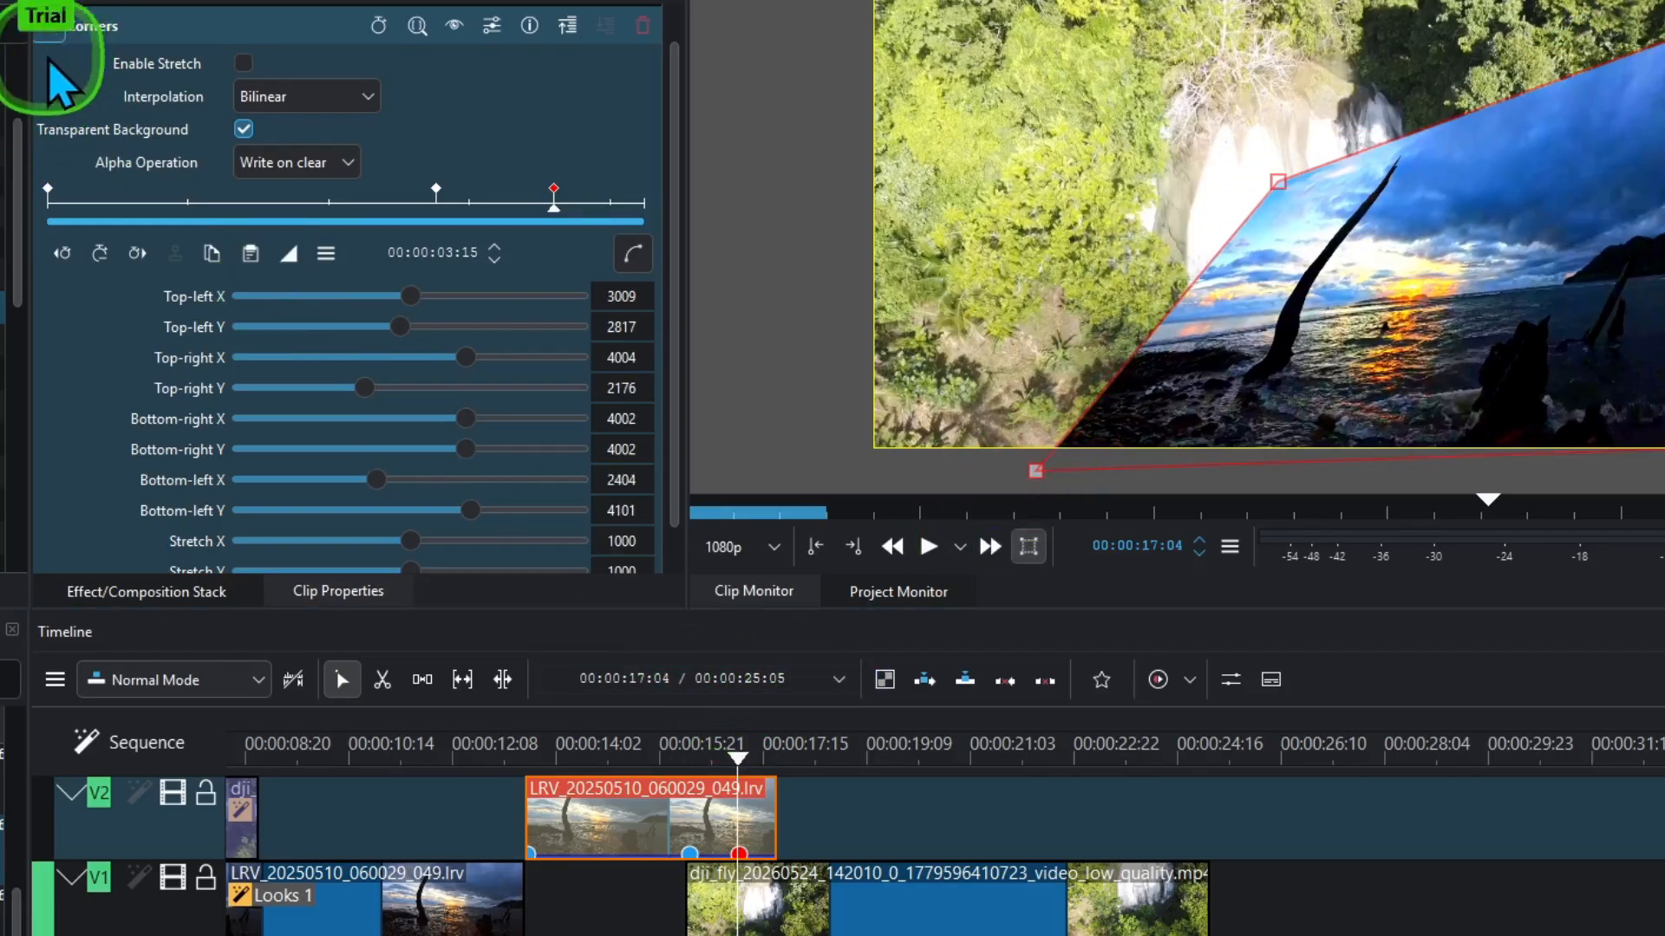
{"action": "left_click", "coordinate": [49, 35]}
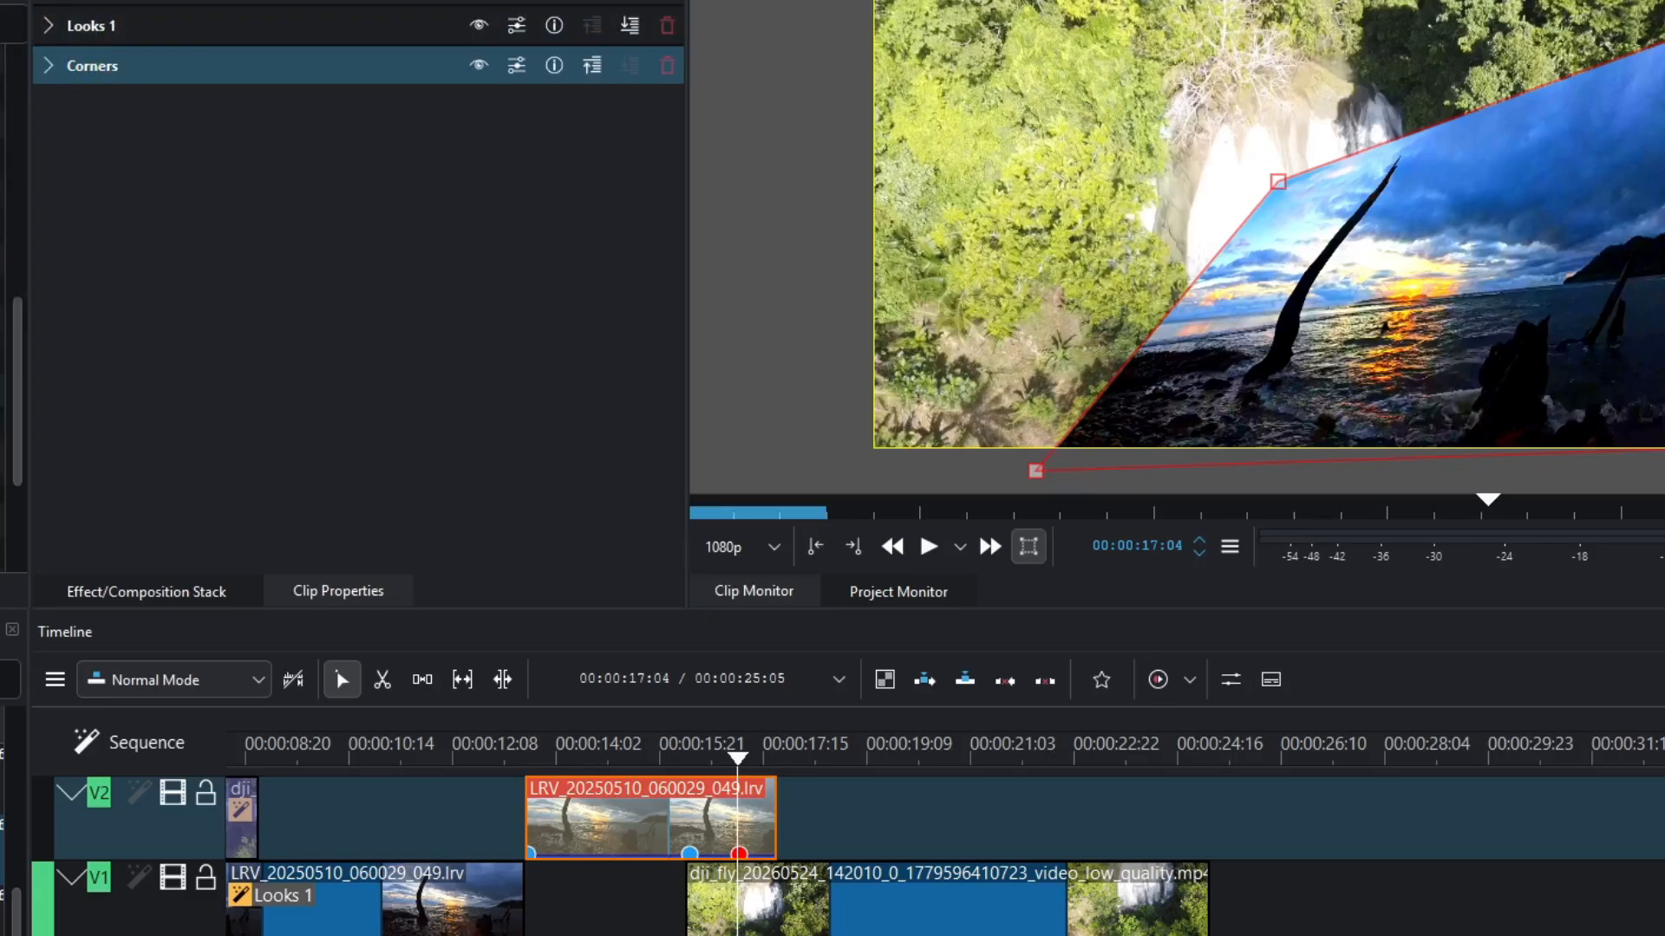
- Add a Transform effect to the sunset clip with keyframes at 03:07 and 03:15
{"action": "left_click_drag", "start_coordinate": [5, 347], "coordinate": [483, 372]}
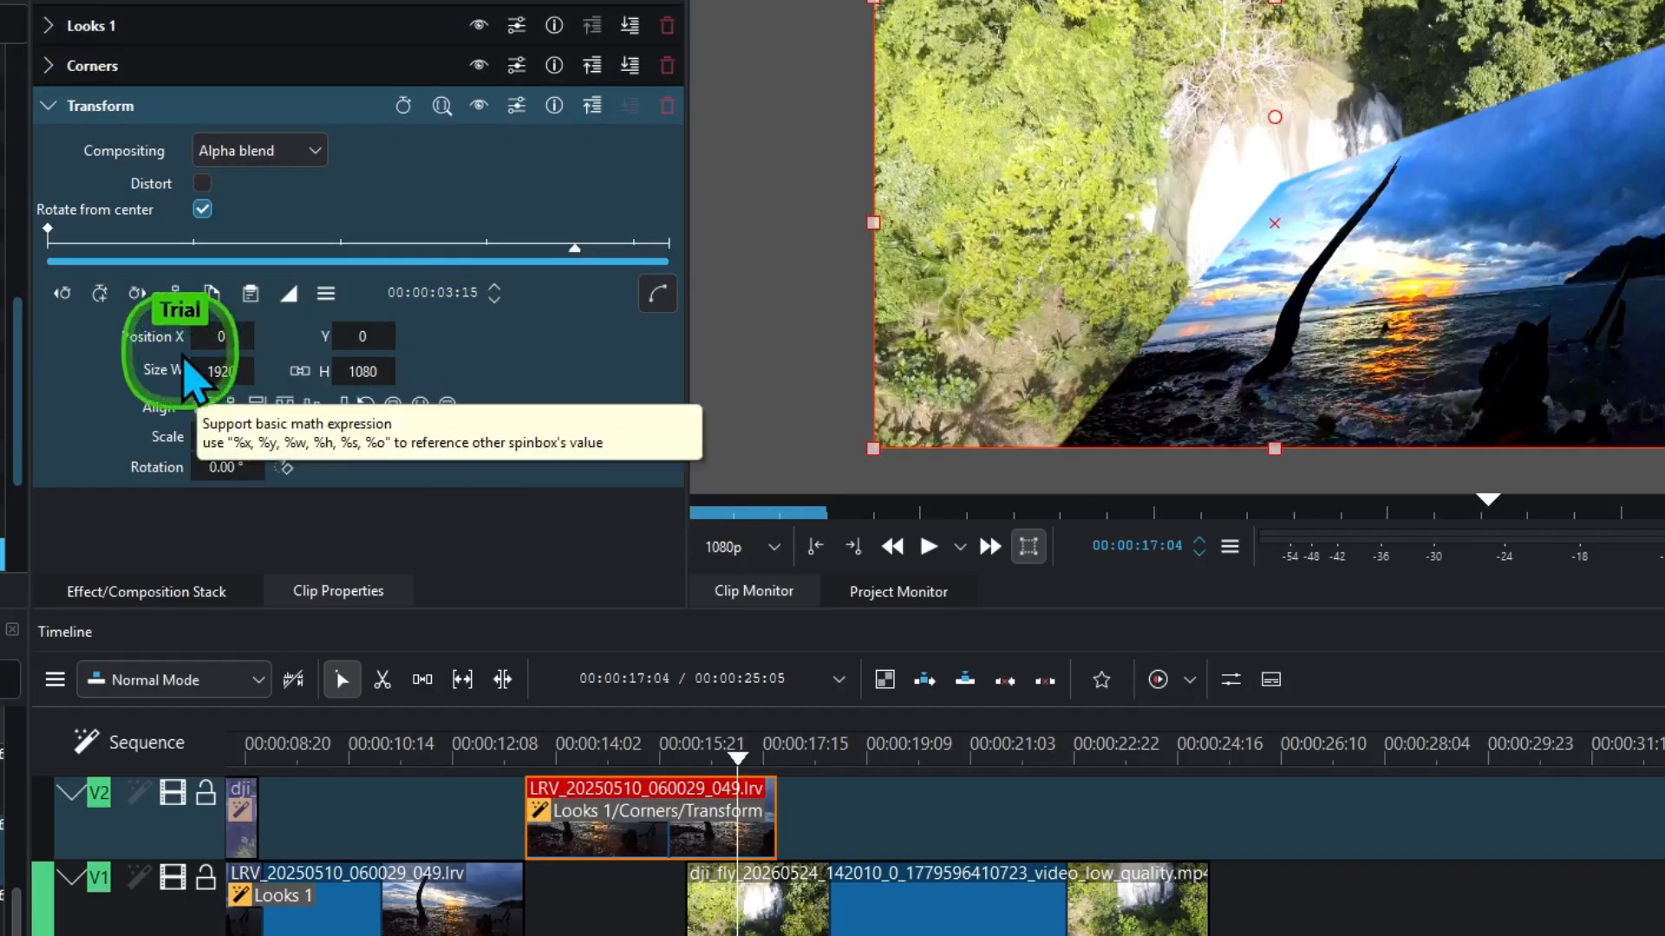
{"action": "left_click", "coordinate": [243, 65]}
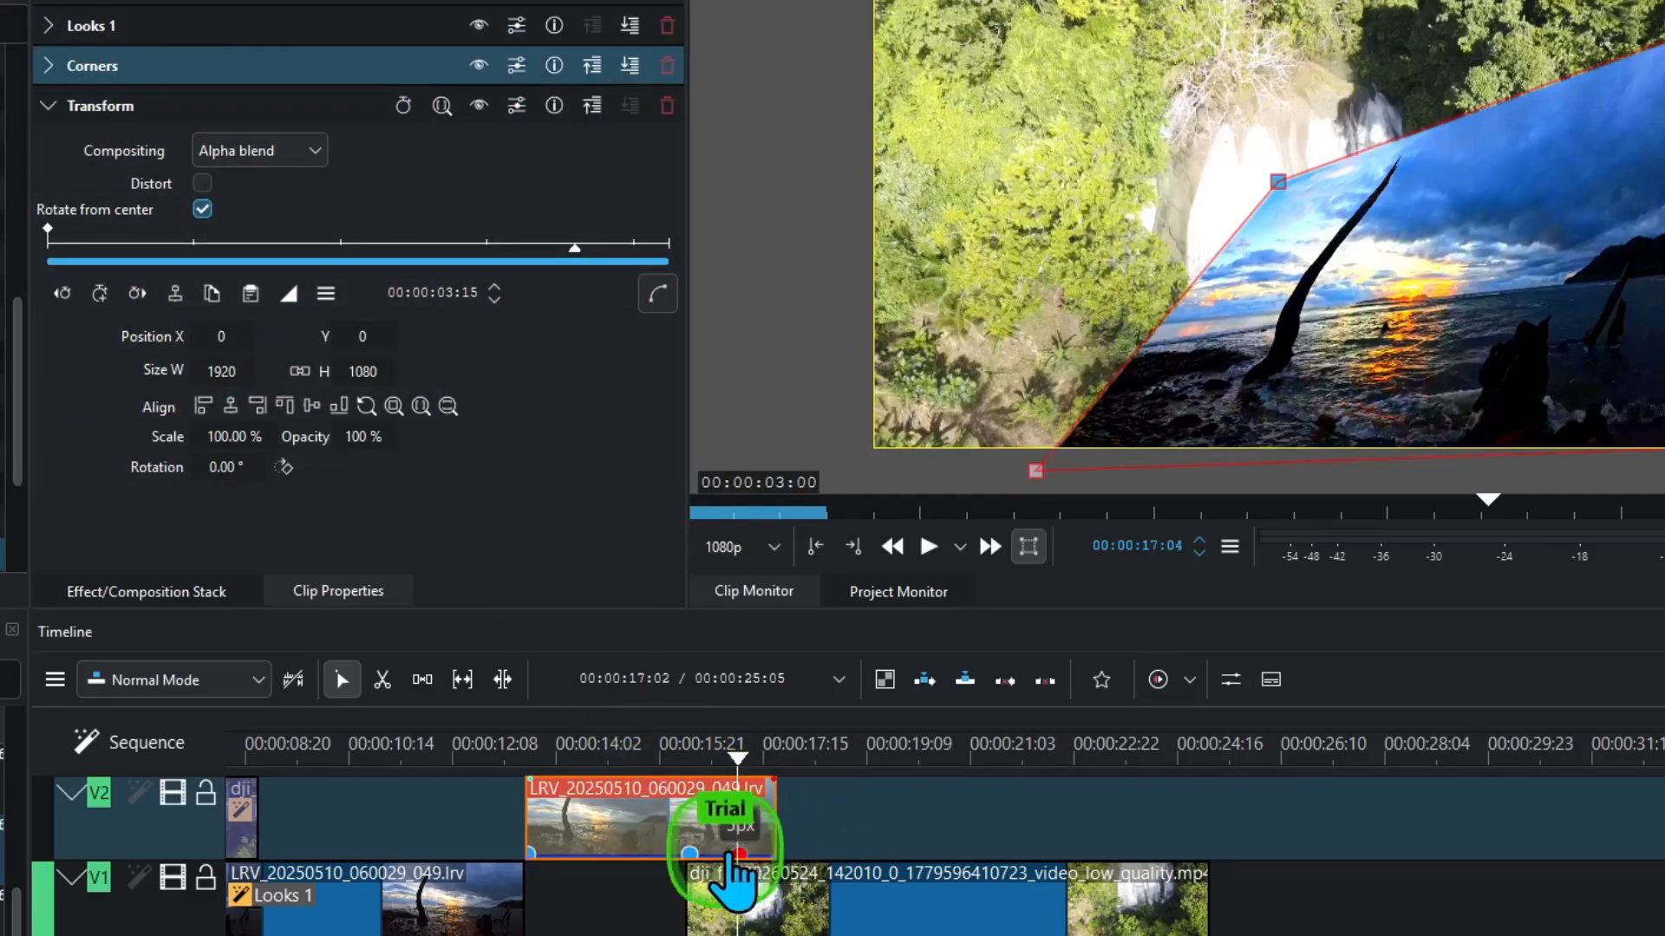
{"action": "left_click_drag", "start_coordinate": [735, 762], "coordinate": [723, 763]}
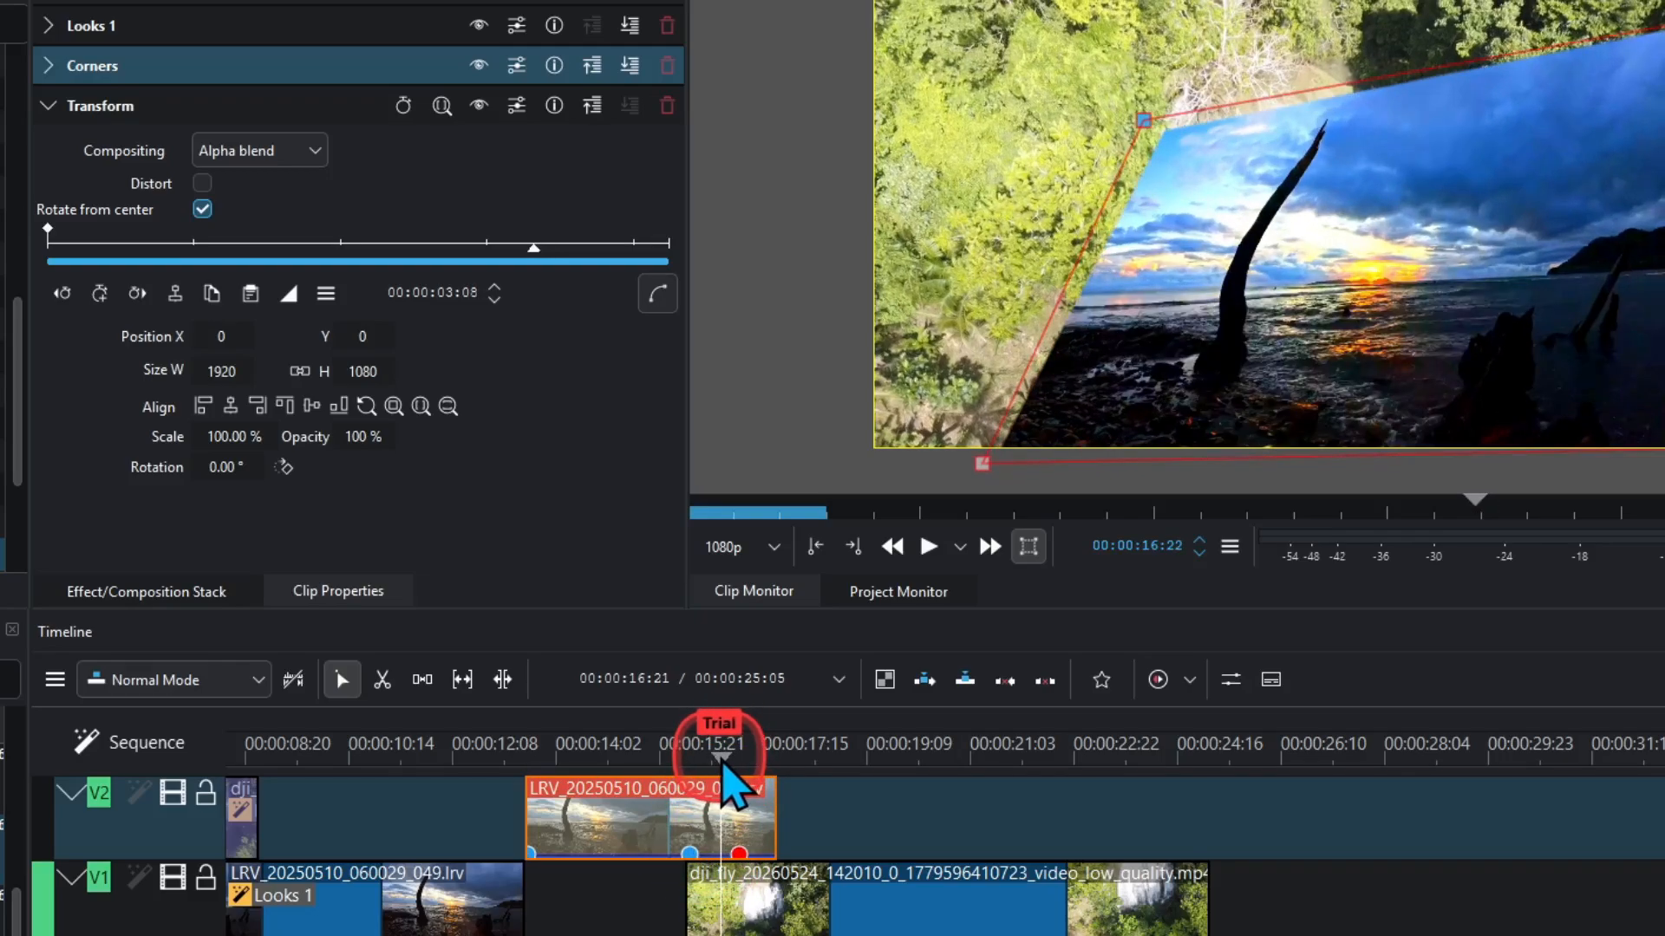
{"action": "left_click", "coordinate": [100, 294]}
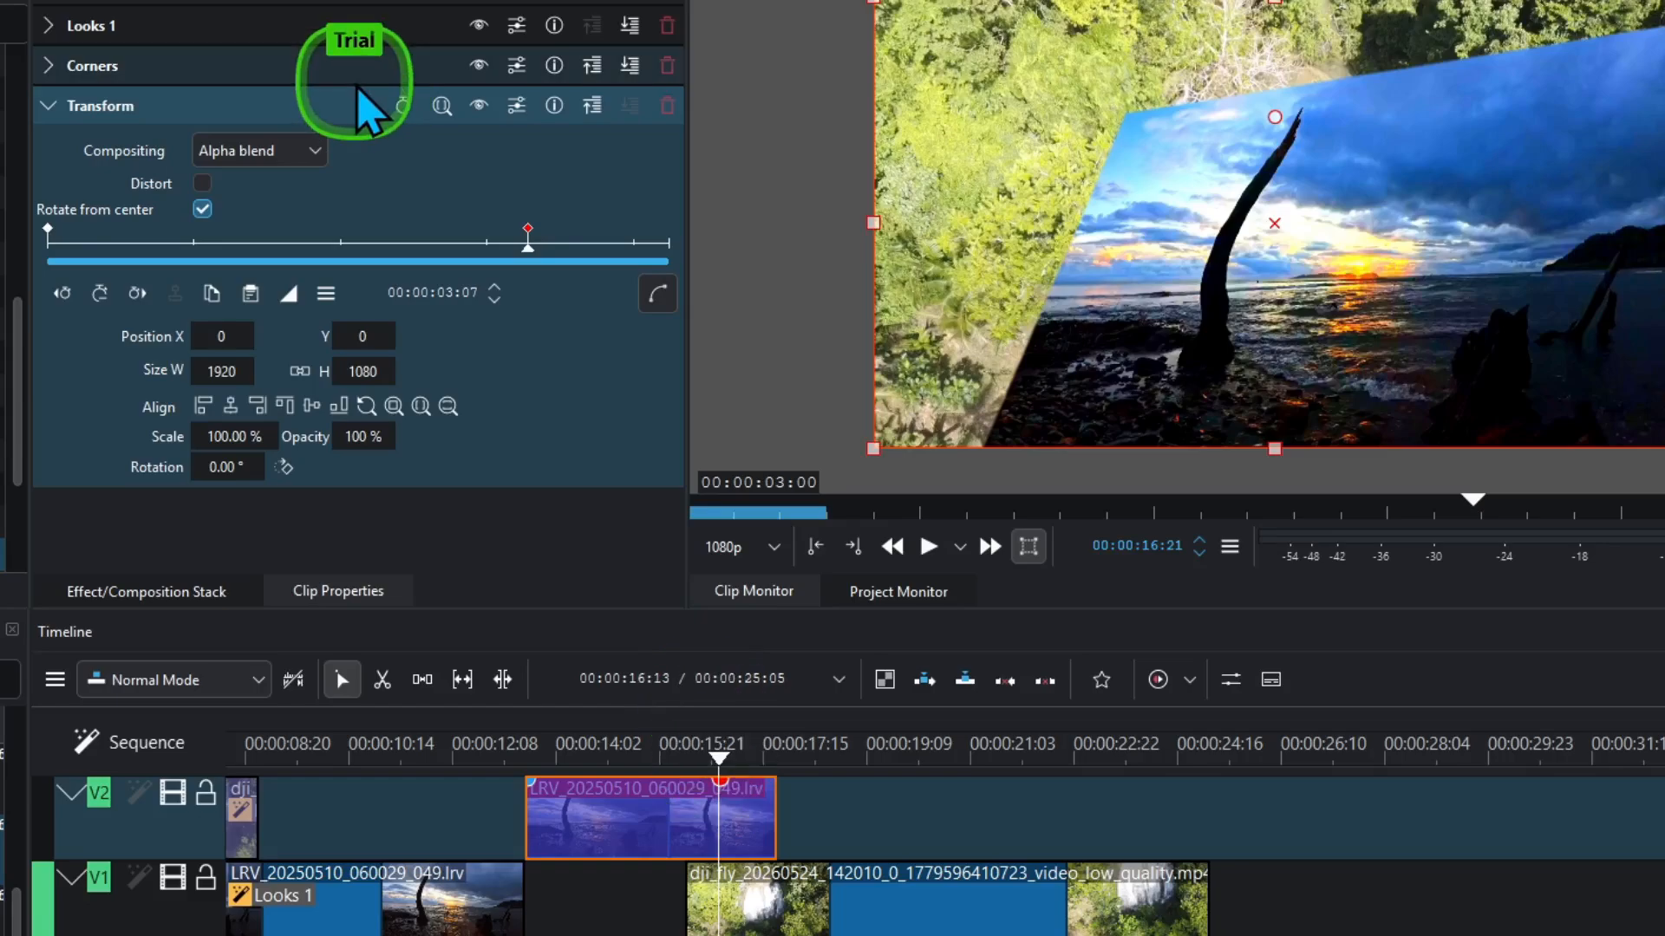
{"action": "left_click", "coordinate": [357, 83]}
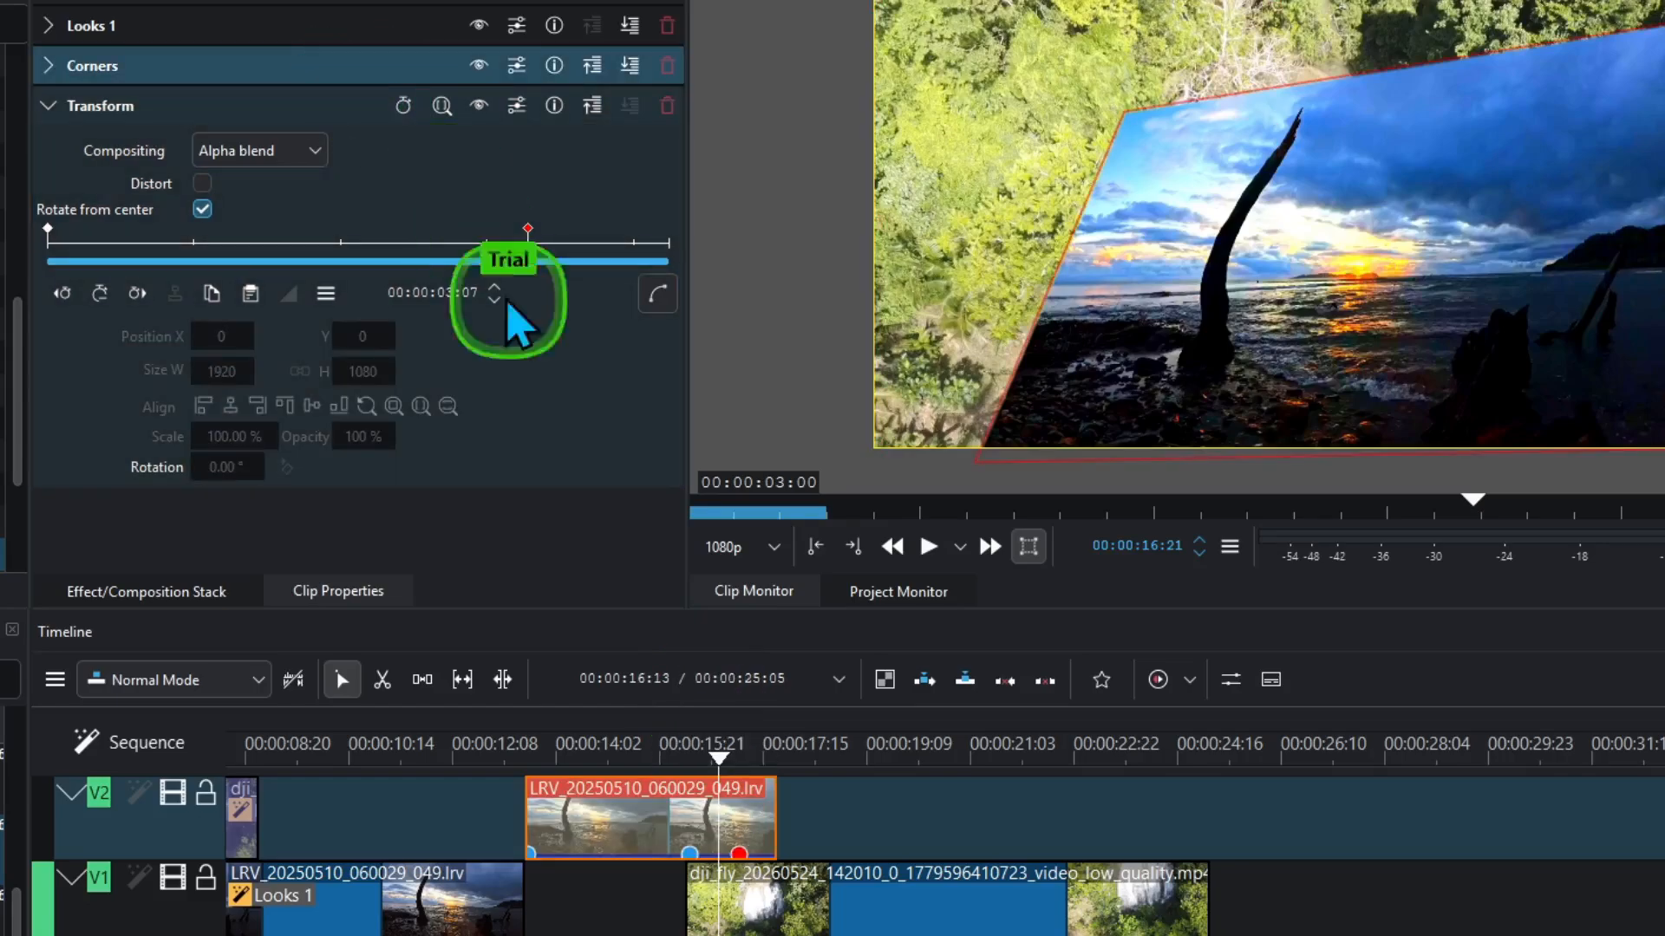
{"action": "left_click", "coordinate": [739, 854]}
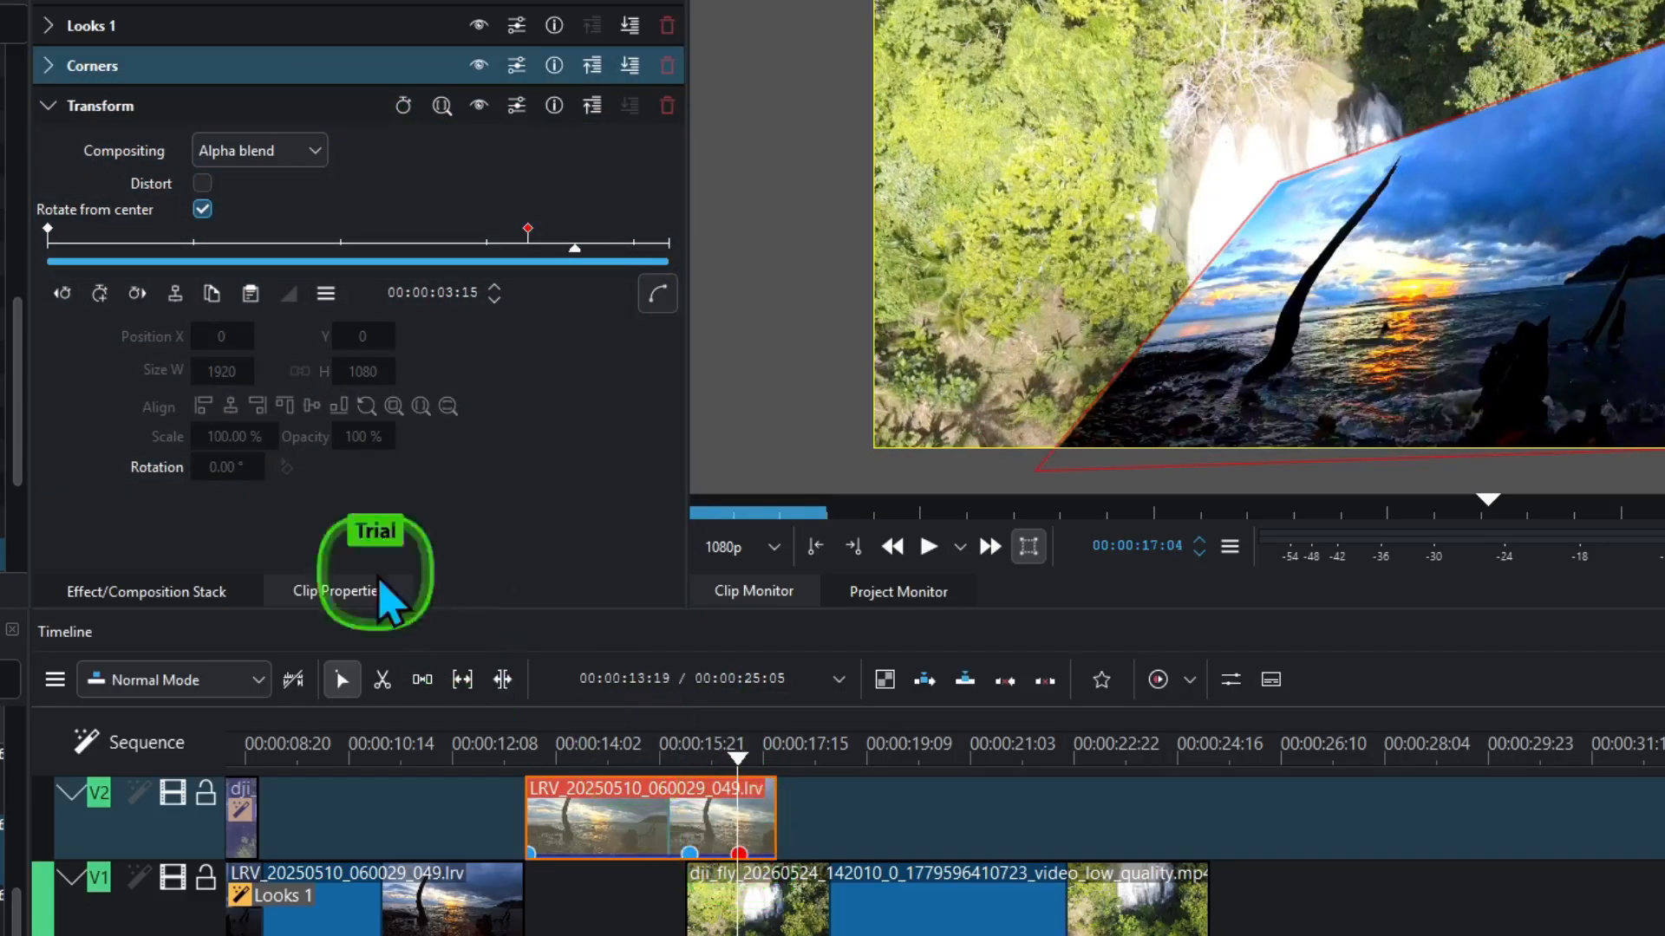
{"action": "left_click", "coordinate": [100, 293]}
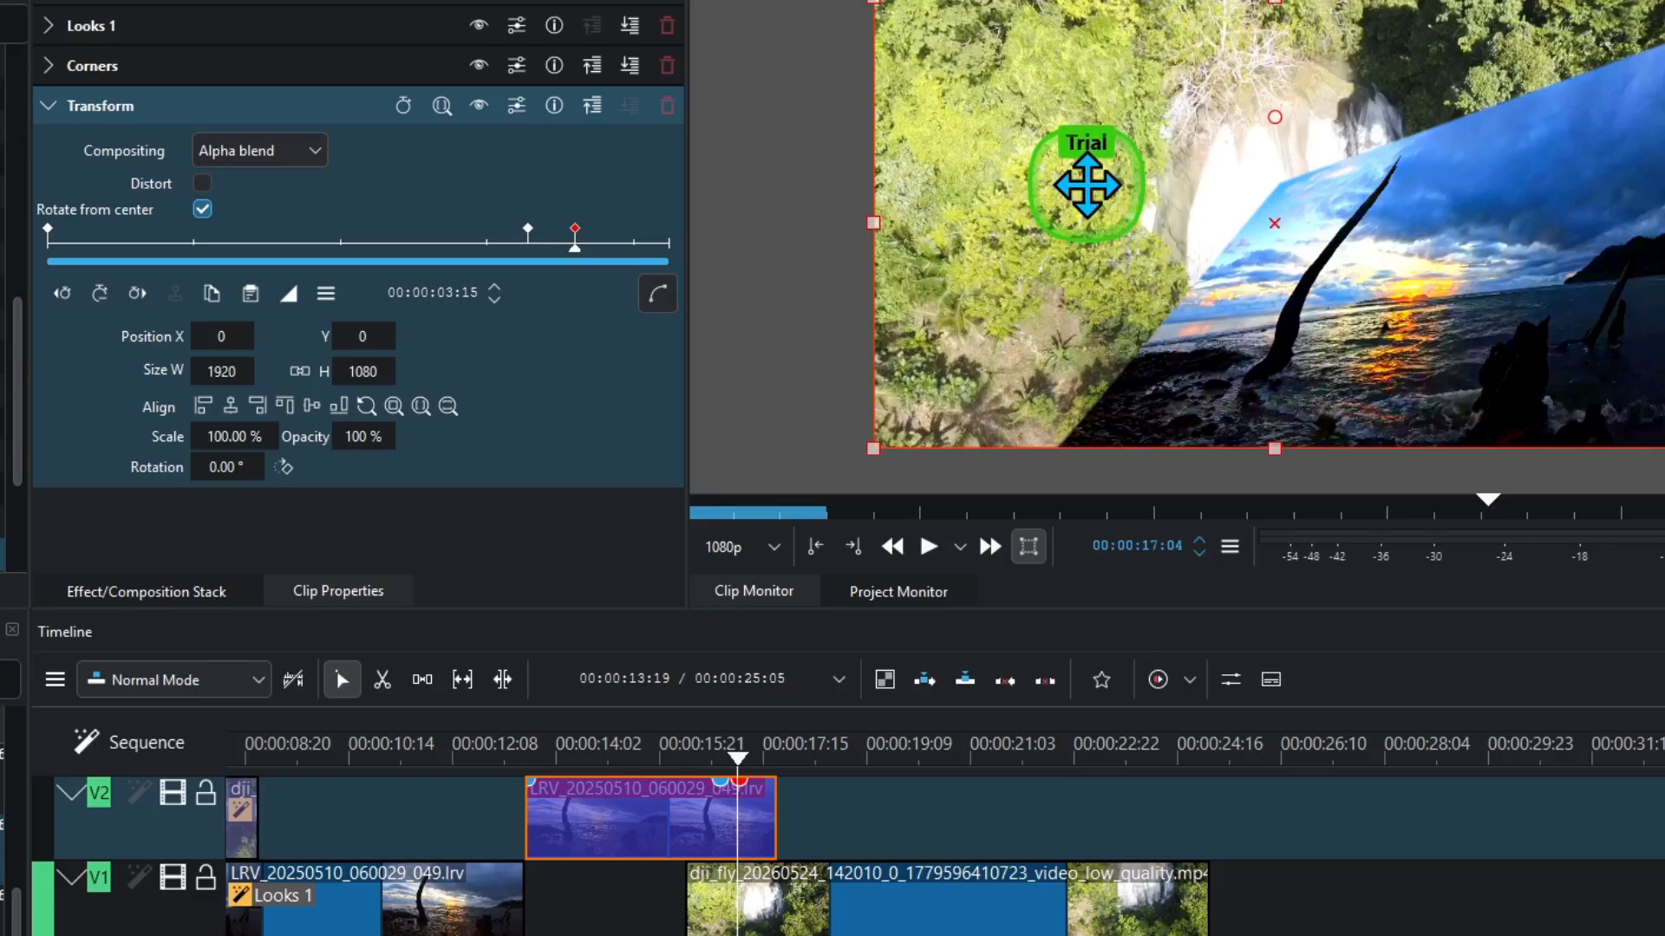
- Slide the sunset image down-right to position 1228,735 at 03:15, then preview the transition
{"action": "left_click_drag", "start_coordinate": [1087, 185], "coordinate": [1432, 401]}
{"action": "left_click_drag", "start_coordinate": [1446, 407], "coordinate": [1602, 501]}
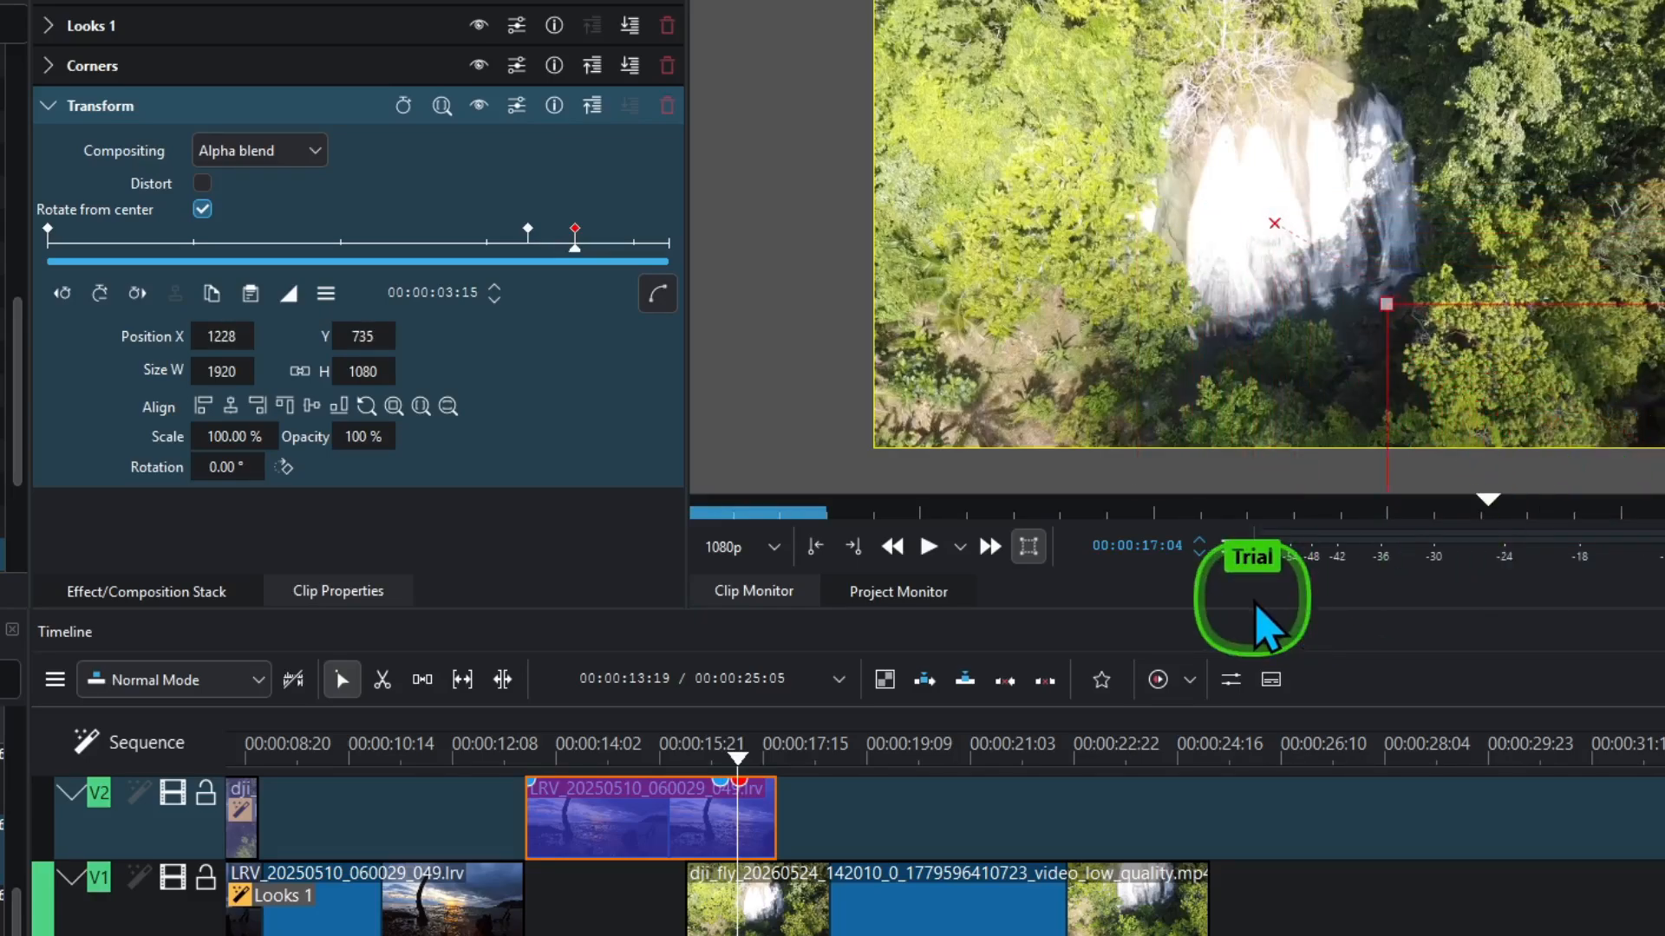
{"action": "left_click", "coordinate": [625, 756]}
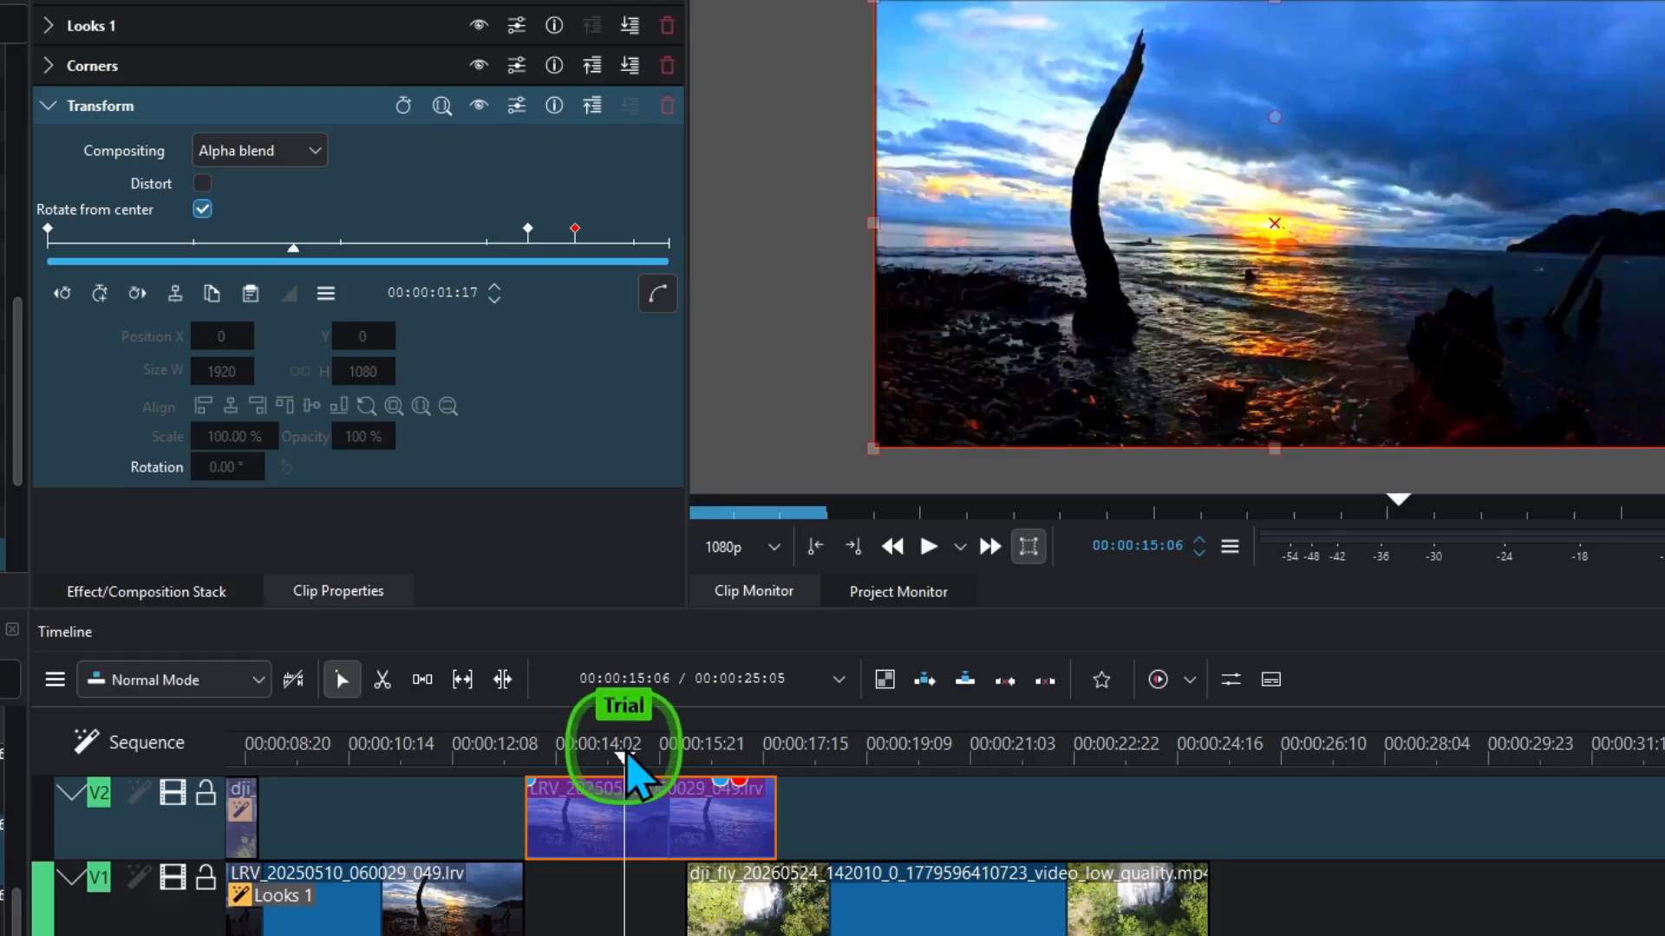
{"action": "key", "text": "space"}
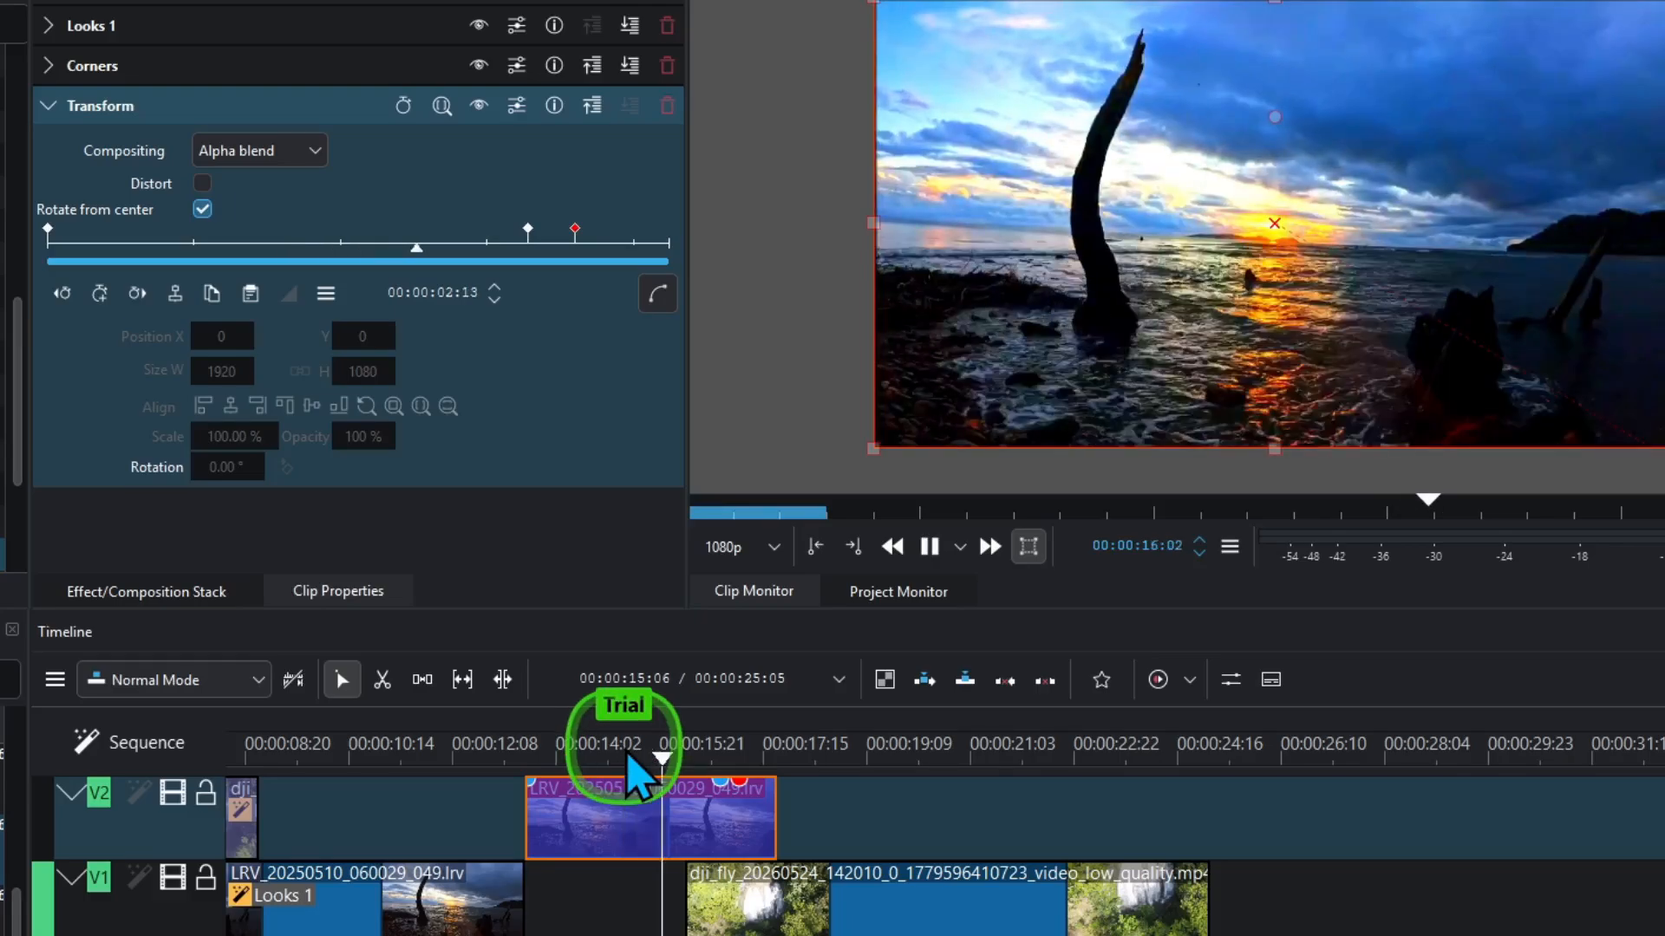
{"action": "key", "text": "space"}
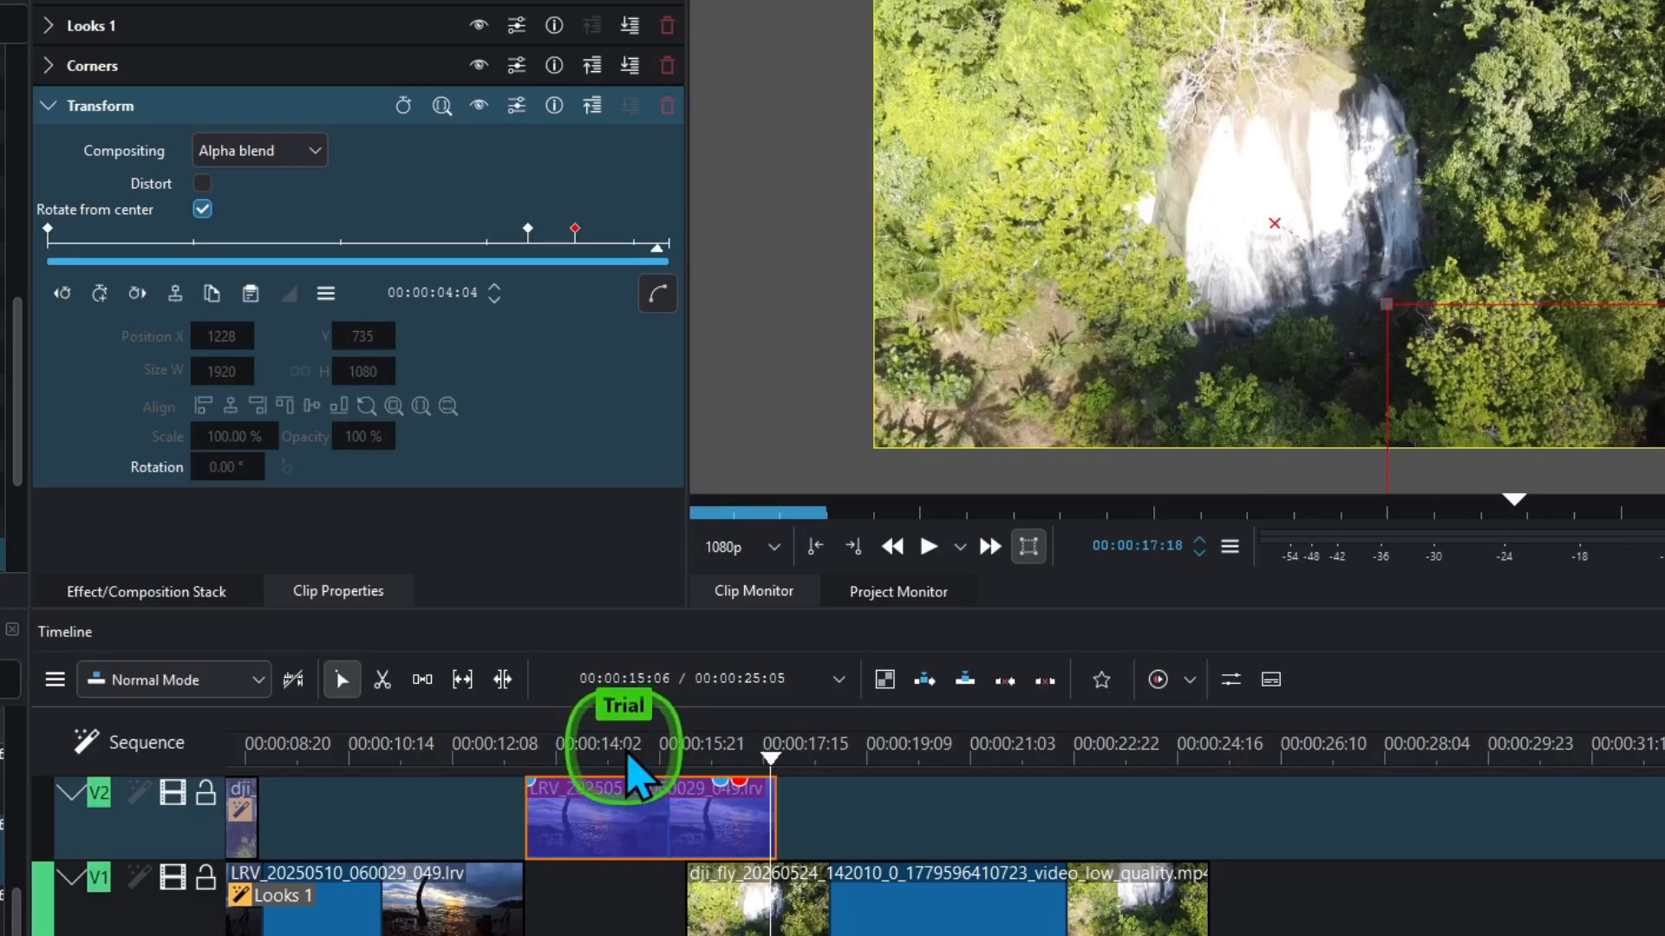